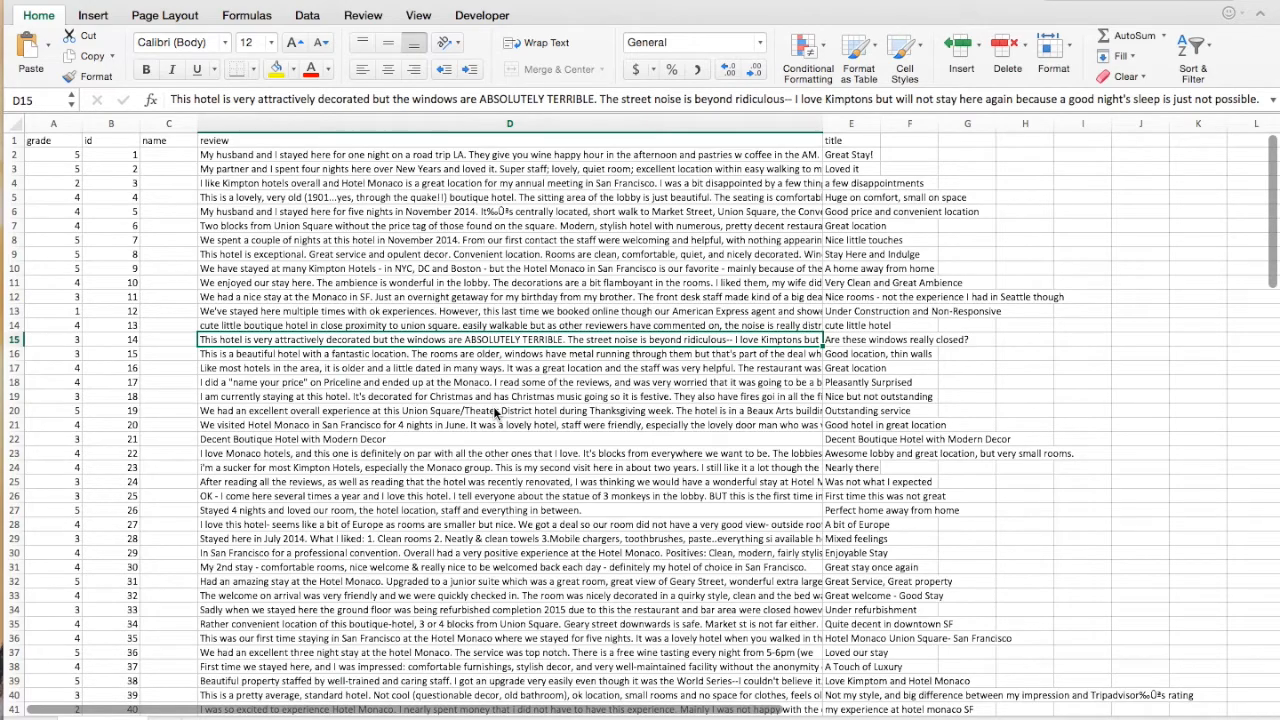
# Look through the hotel reviews in the spreadsheet and switch to Gavagai Explorer in the browser
pyautogui.scroll(-5, 463, 463)
pyautogui.scroll(5, 463, 463)
pyautogui.hotkey('ctrl', 'Left')
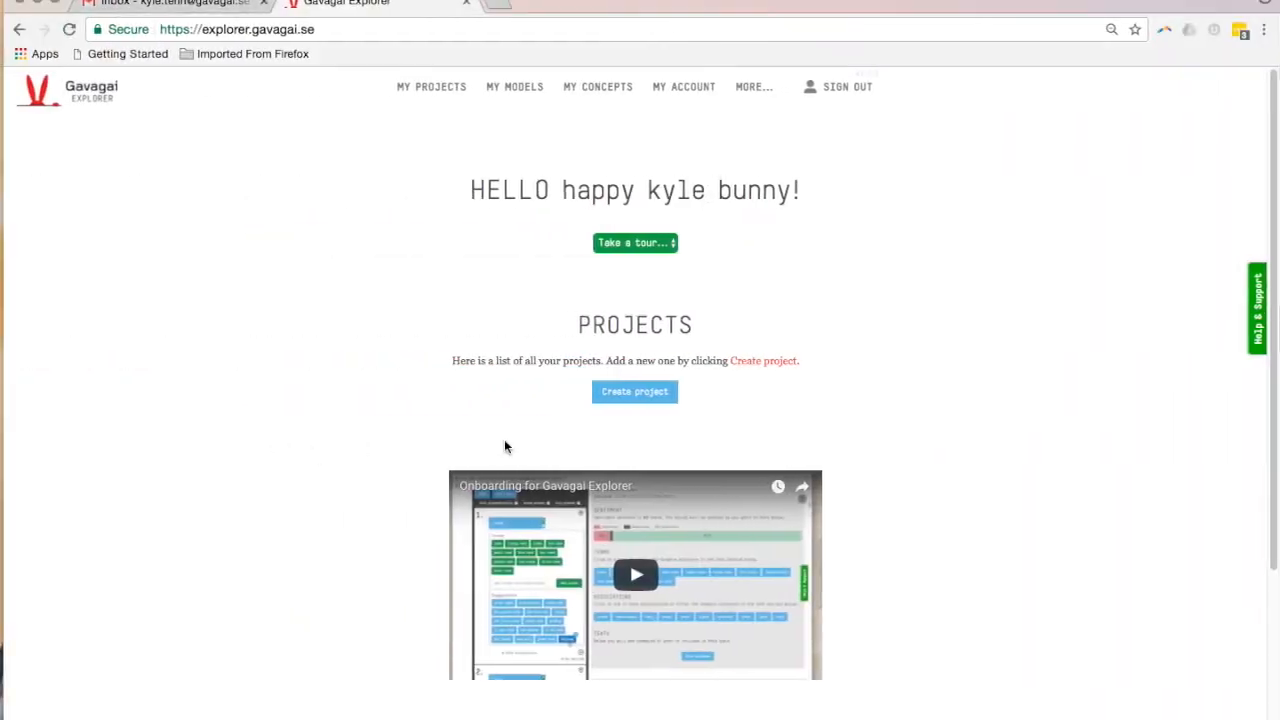
# Create a new project named "january reviews"
pyautogui.click(630, 398)
pyautogui.click(491, 287)
pyautogui.write('January reviews')
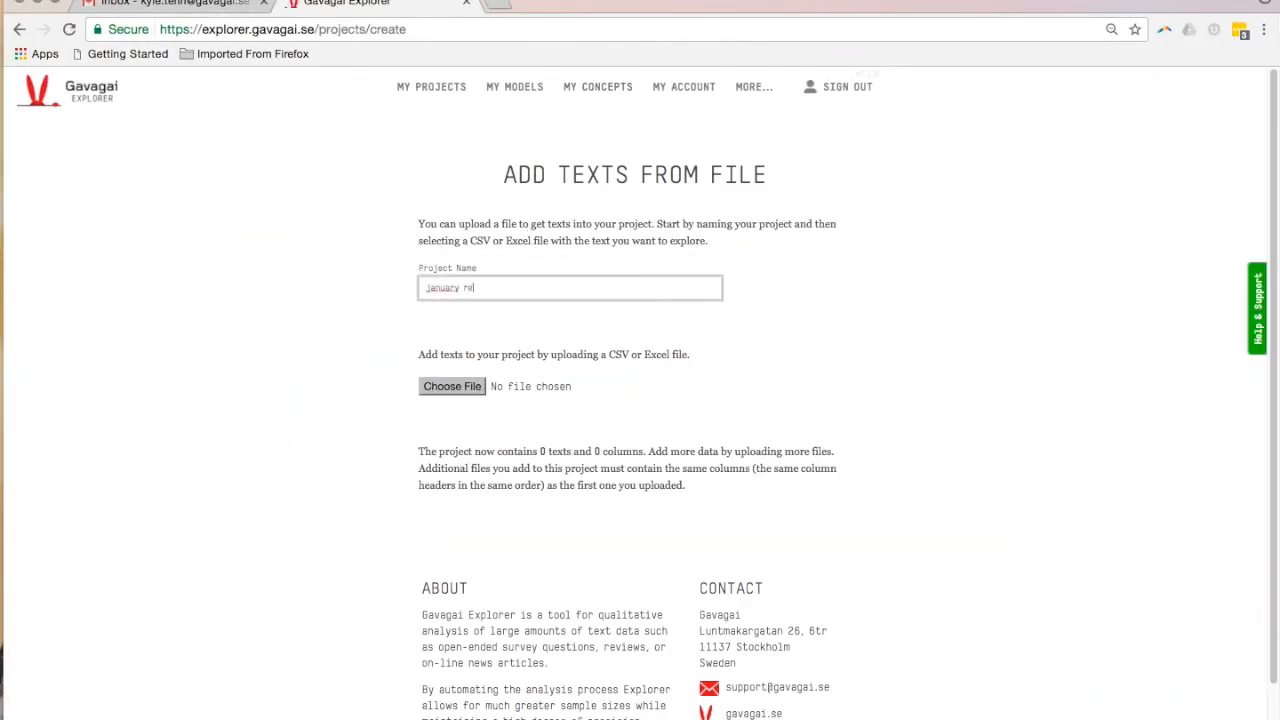
# Upload reviews_hotel.csv from the Desktop as the project's text file
pyautogui.click(451, 377)
pyautogui.click(440, 389)
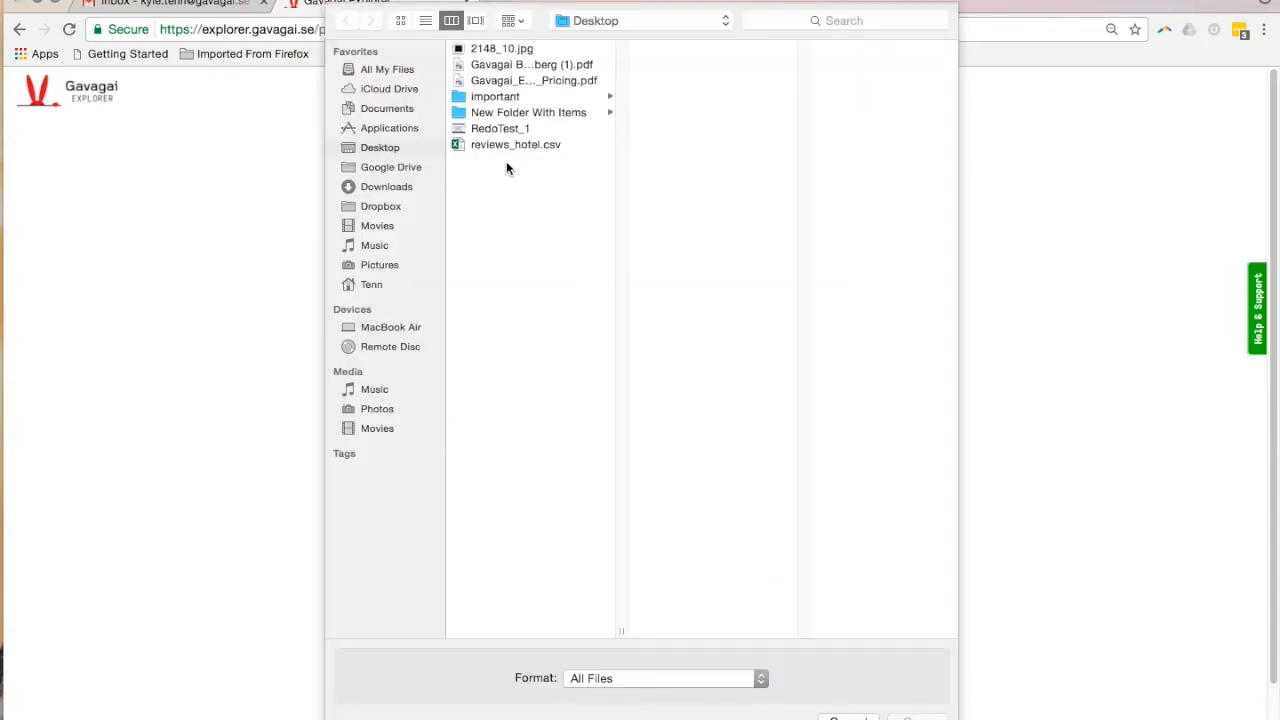
pyautogui.click(488, 143)
pyautogui.click(917, 716)
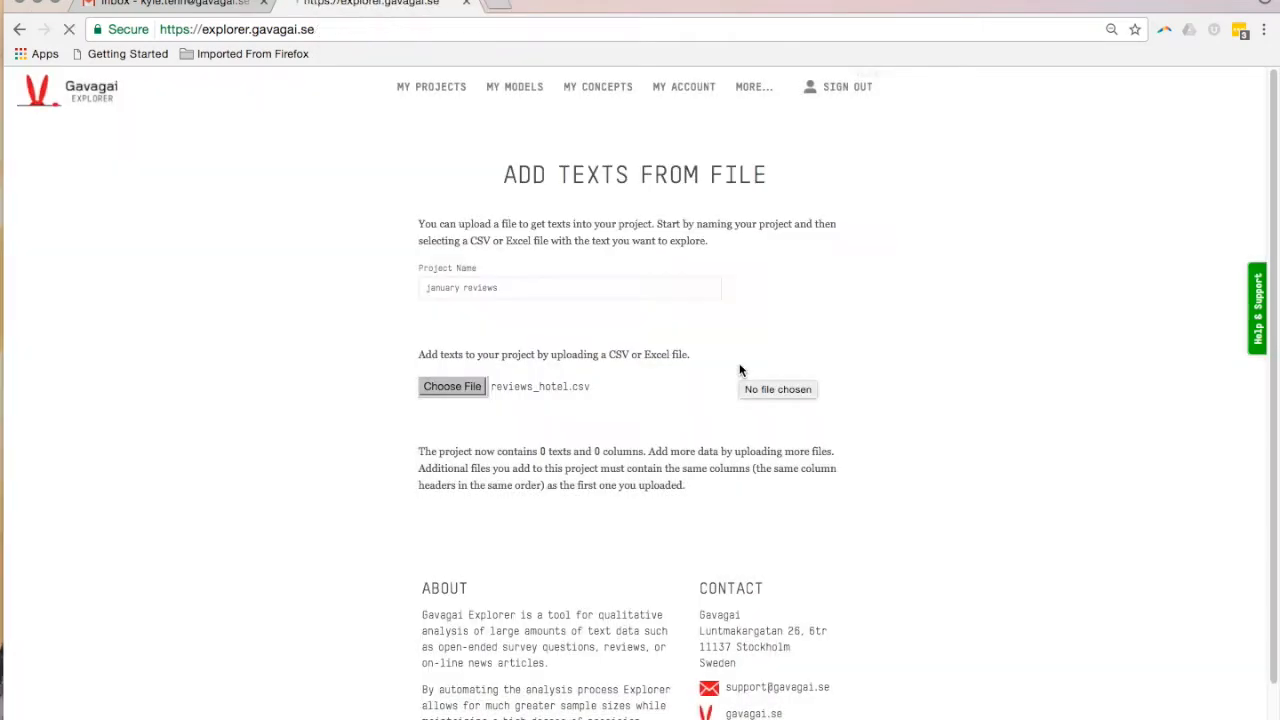
# Open the january reviews project for exploration and set its main text column to review
pyautogui.scroll(-1, 752, 470)
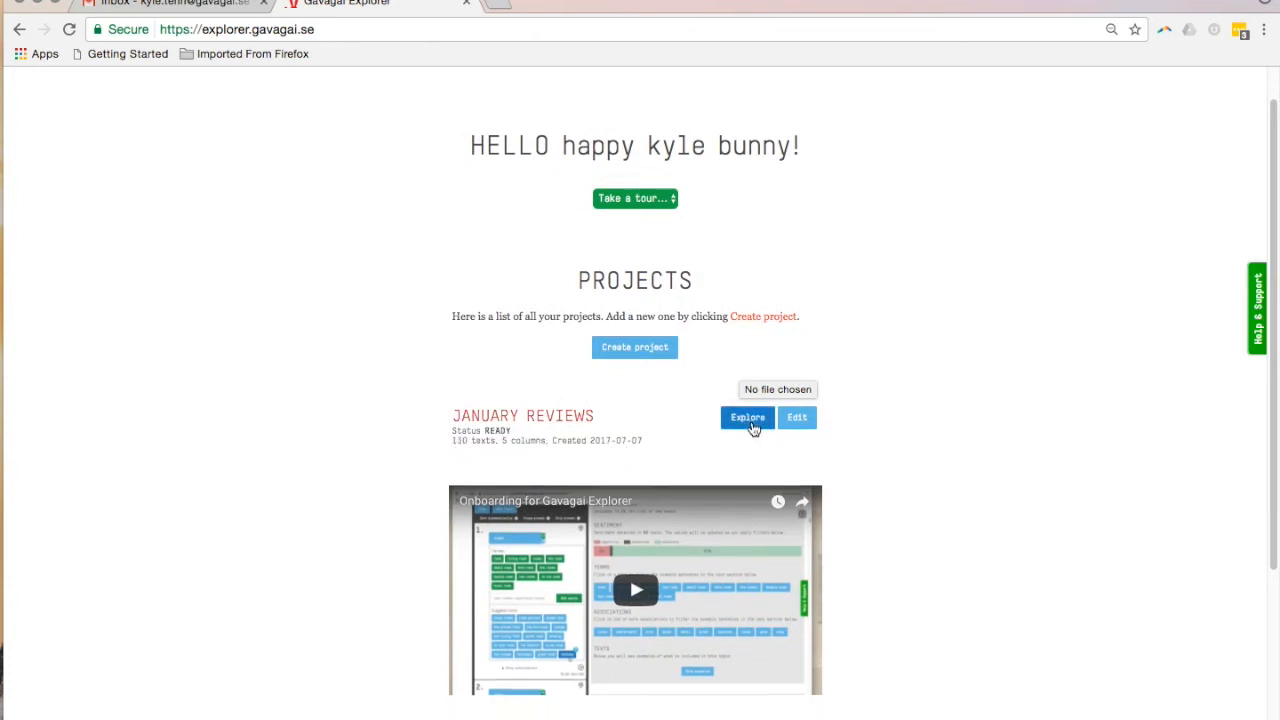
pyautogui.click(750, 420)
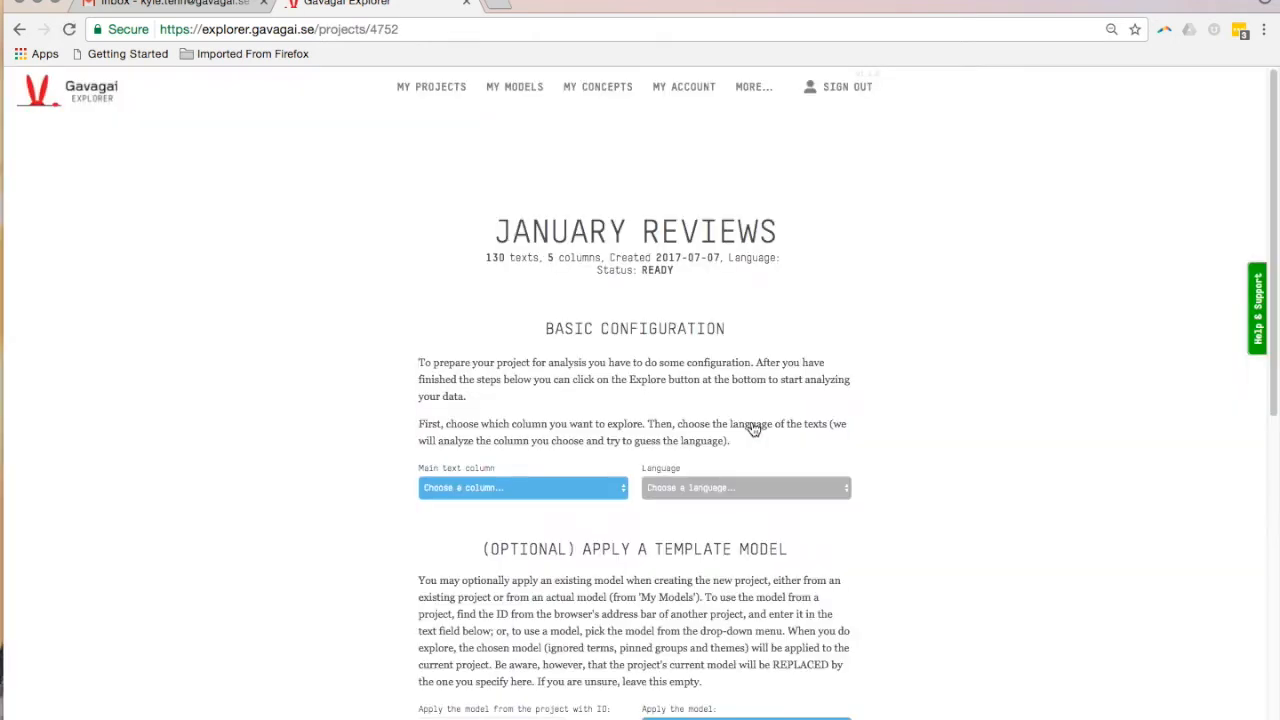
pyautogui.click(527, 488)
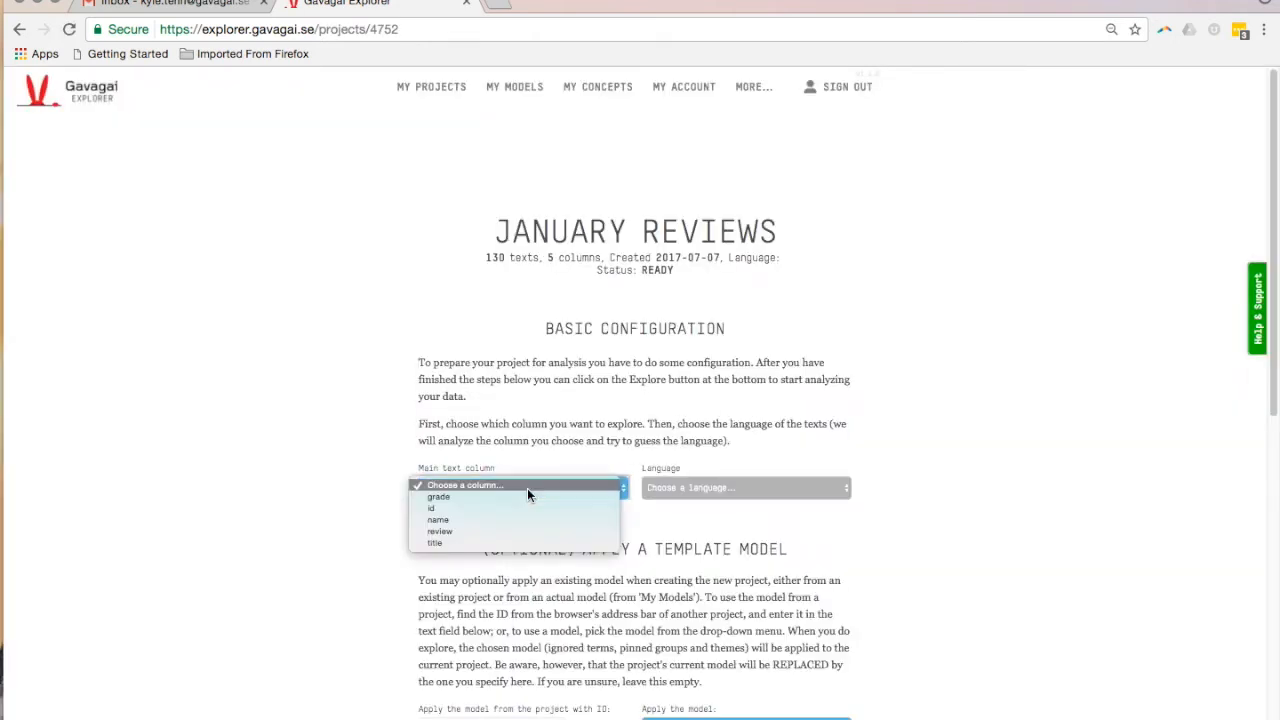
pyautogui.click(527, 532)
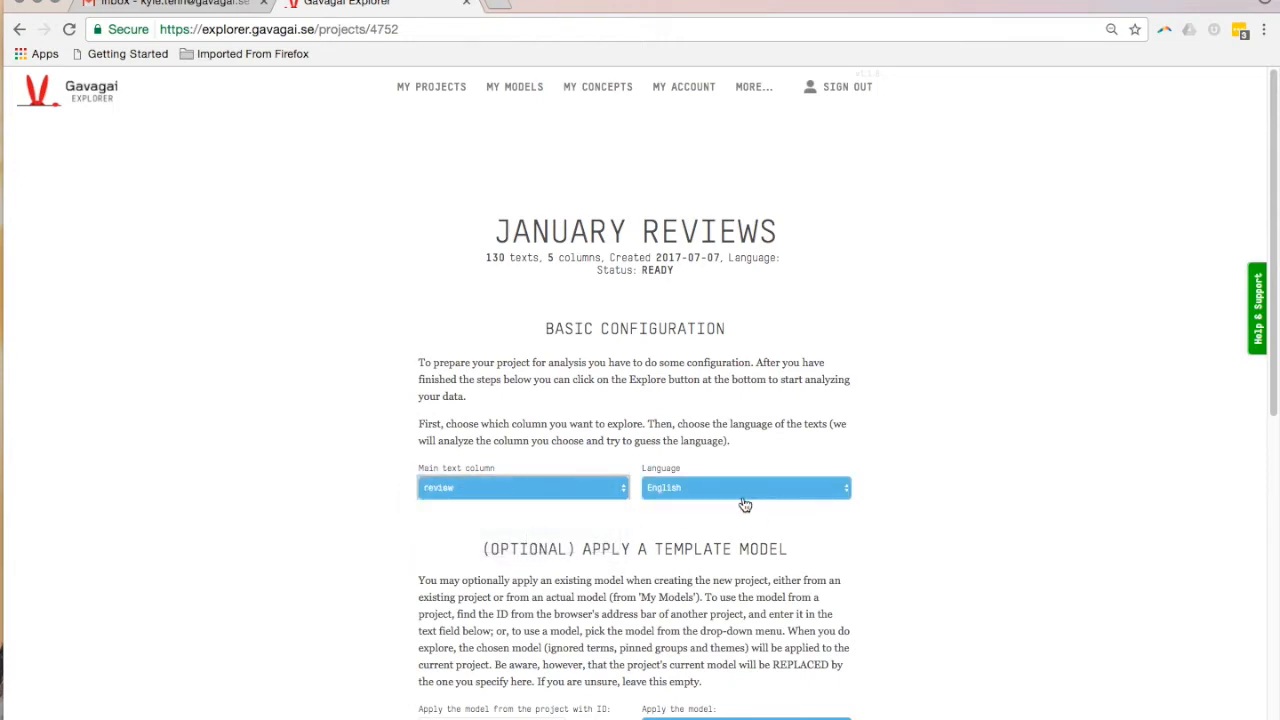
# Start exploring the project without applying a template model or filter conditions
pyautogui.scroll(-2, 746, 506)
pyautogui.scroll(-10, 745, 505)
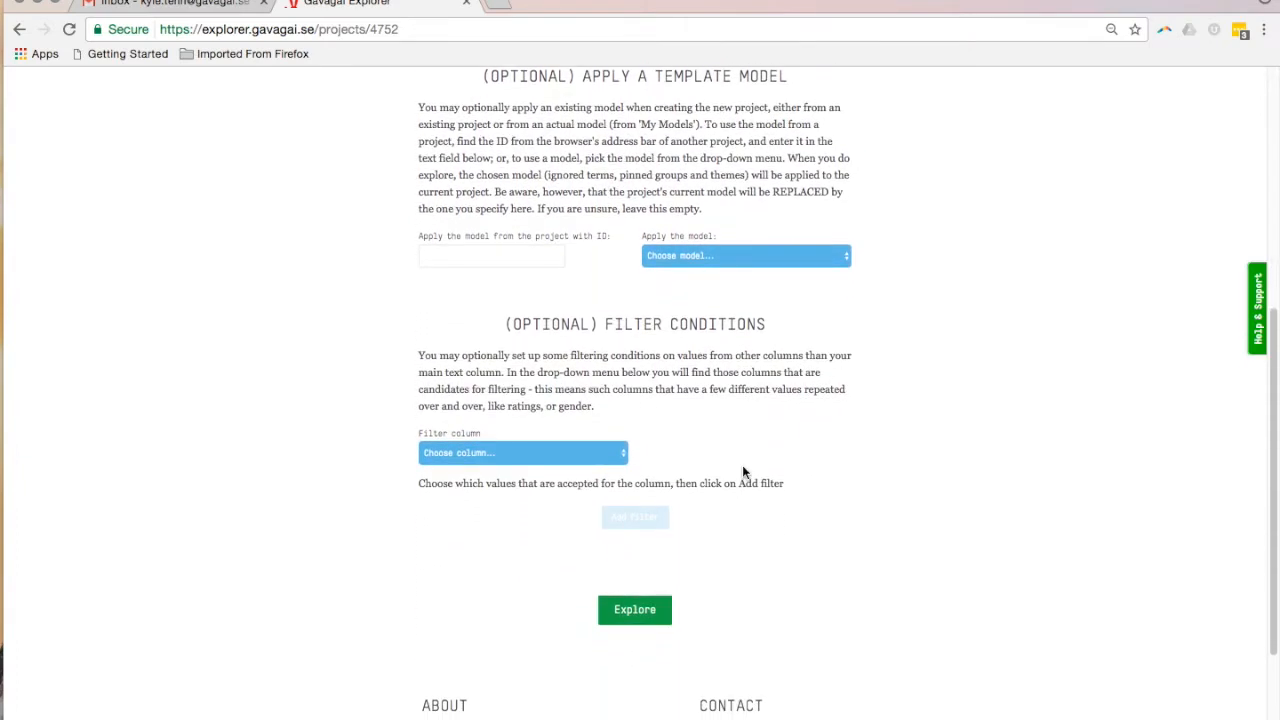
pyautogui.click(648, 612)
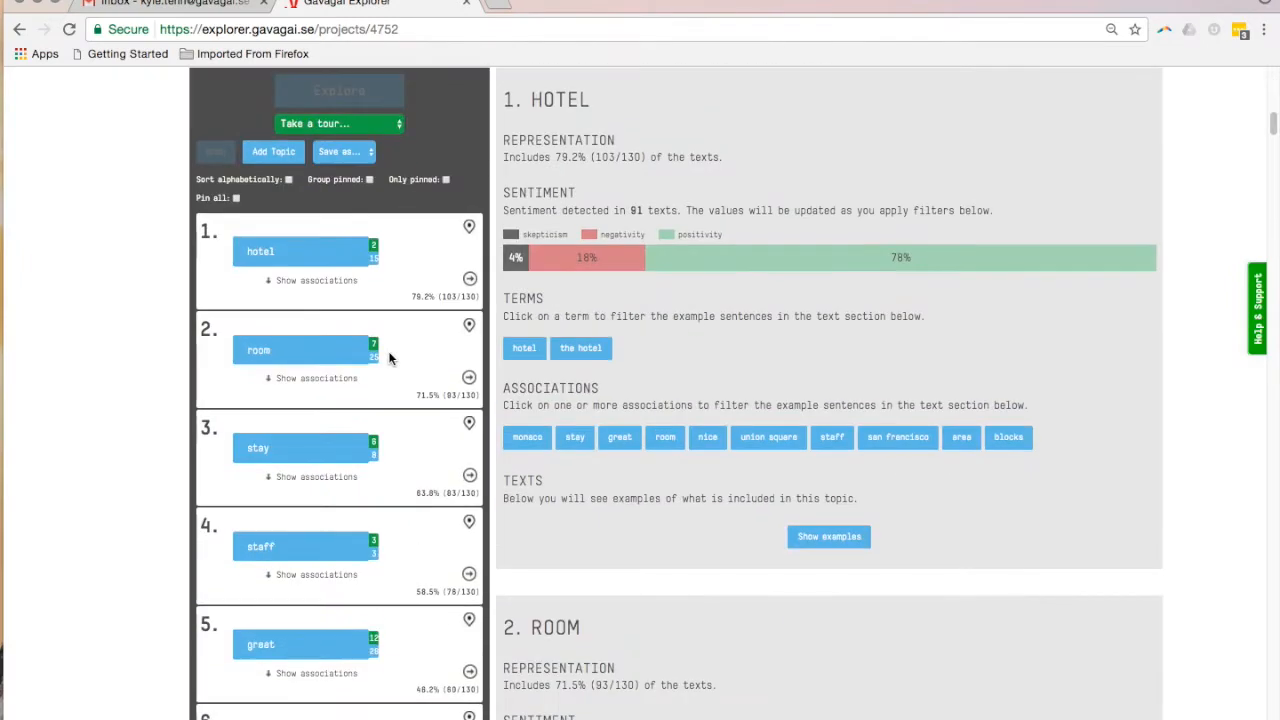
# Add star hotel, boutique hotel, kimpton hotel, modern hotel and conference center to the hotel topic's terms, and get more suggestions for it
pyautogui.scroll(-2, 390, 359)
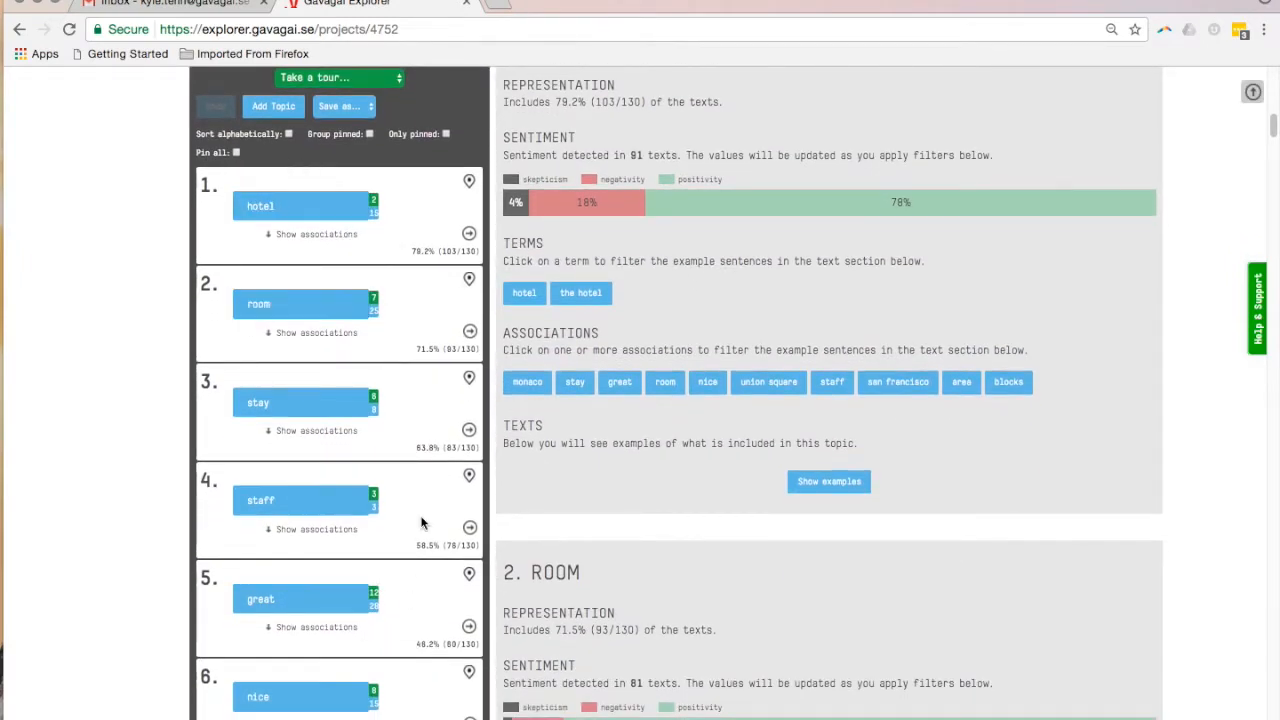
pyautogui.scroll(2, 423, 558)
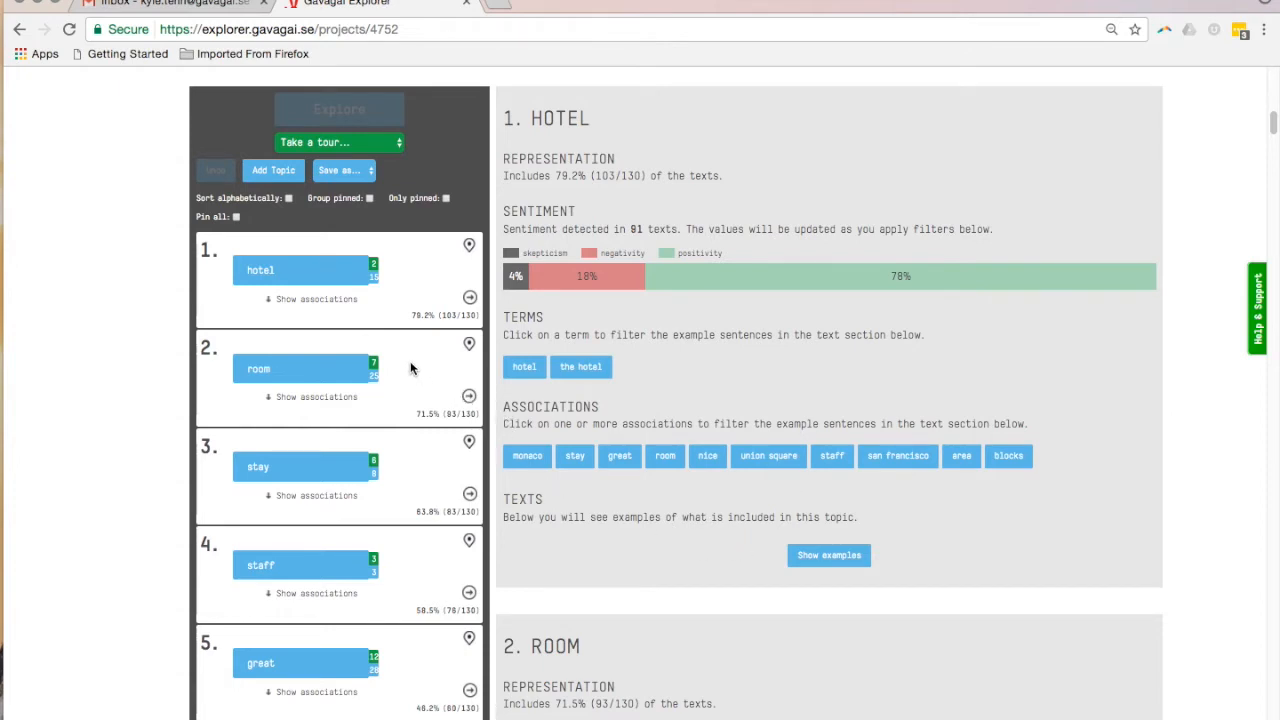
pyautogui.click(375, 279)
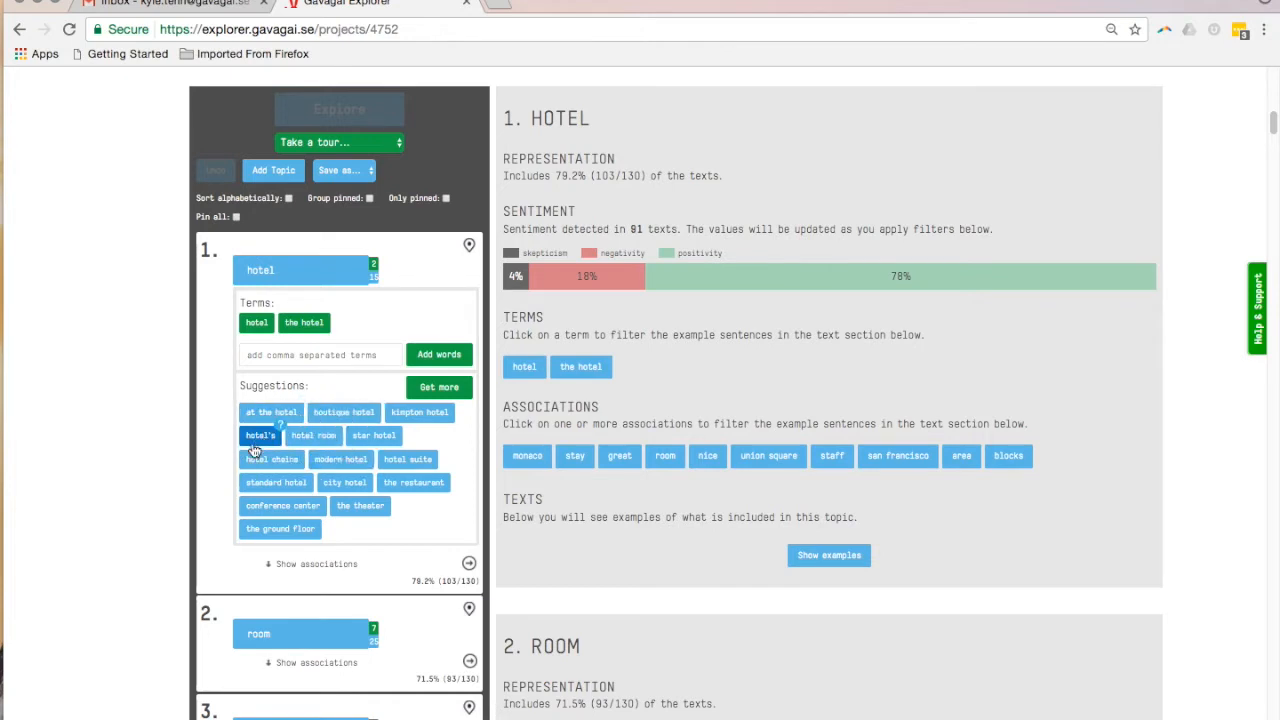
pyautogui.click(374, 436)
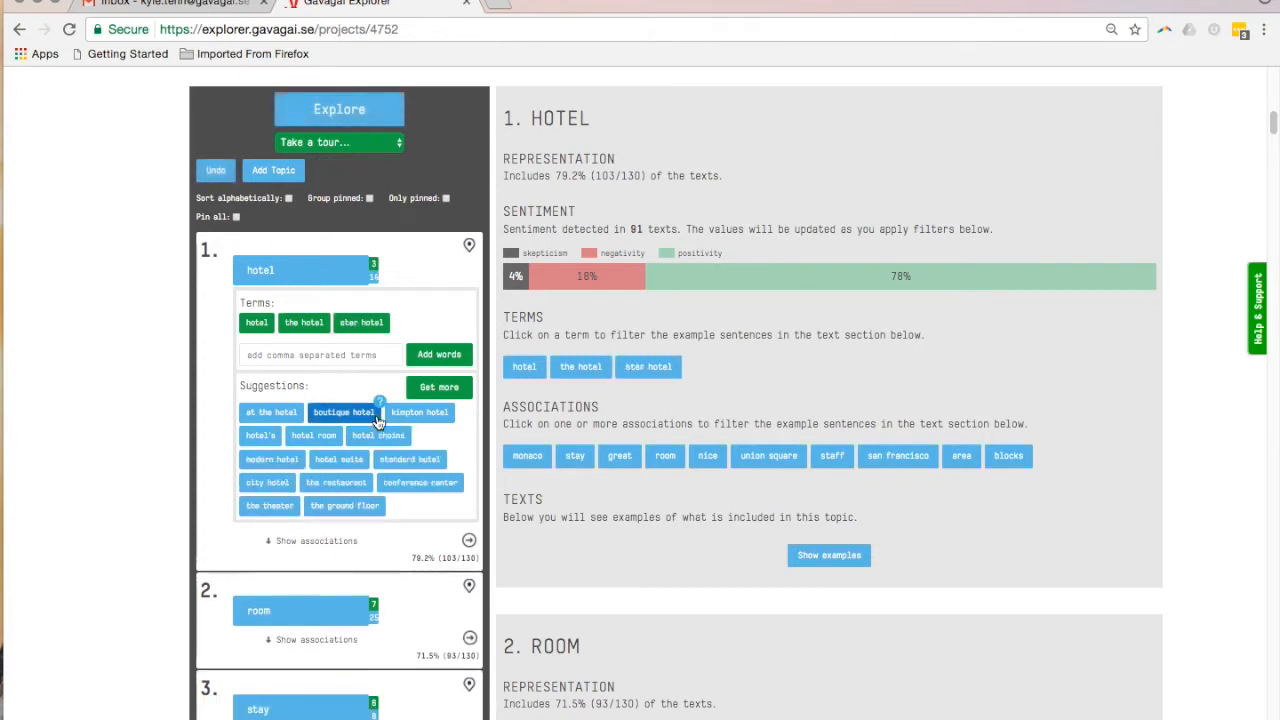
pyautogui.click(376, 420)
pyautogui.click(354, 412)
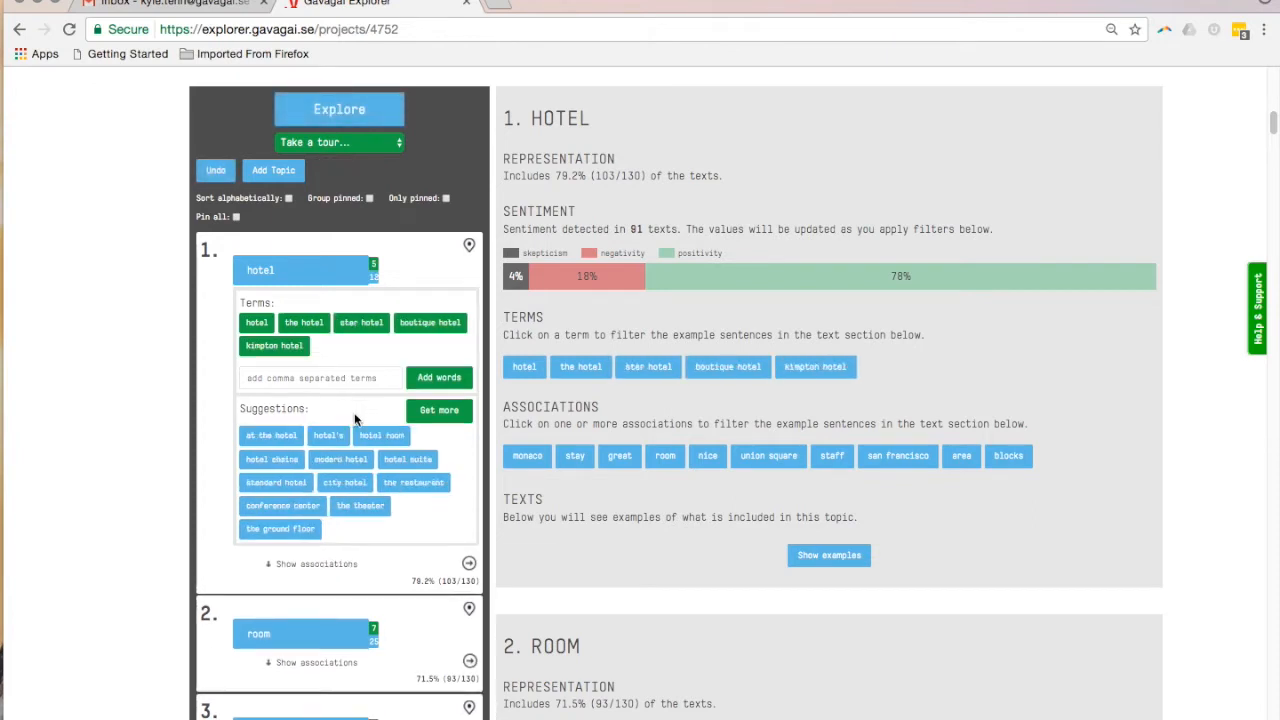
pyautogui.click(354, 471)
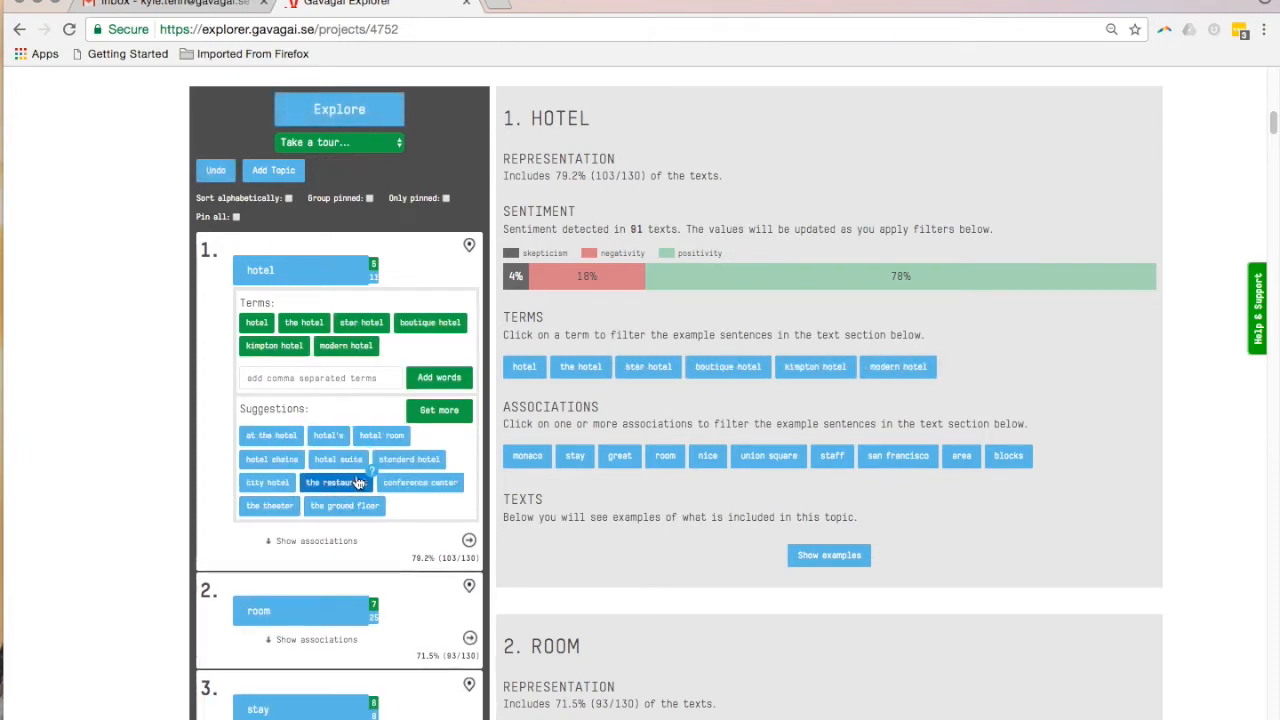
pyautogui.click(421, 482)
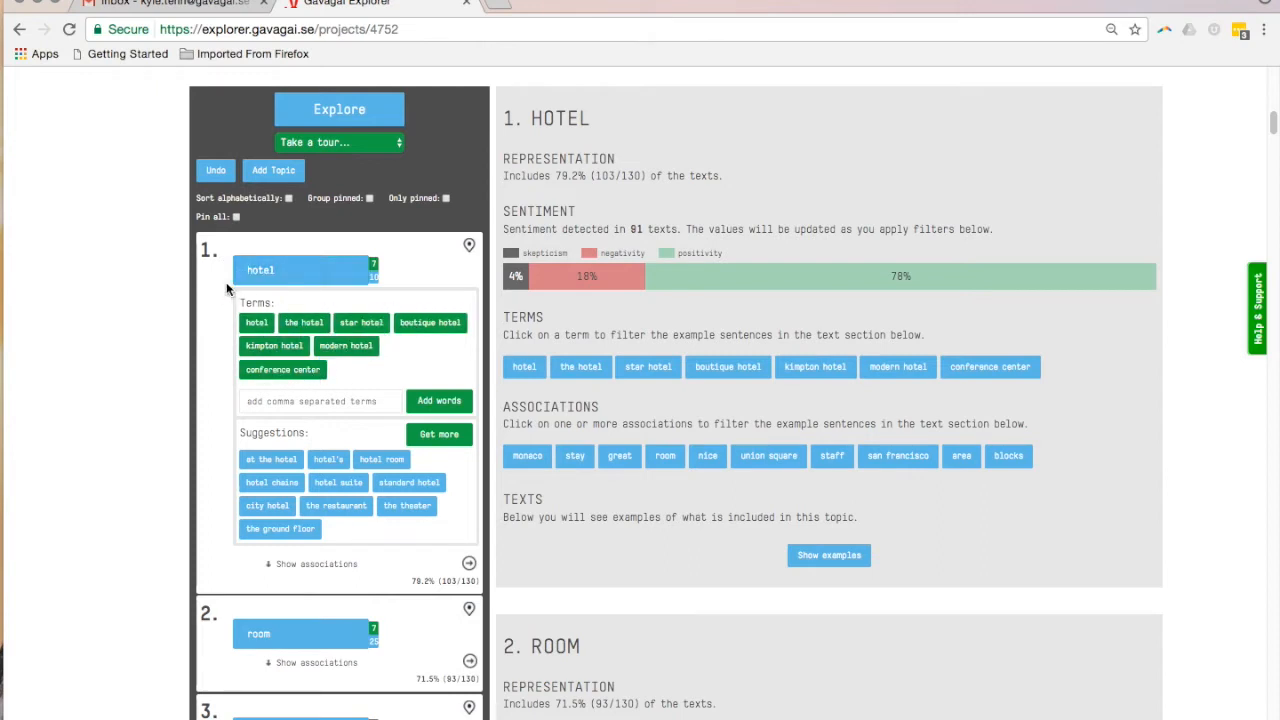
pyautogui.click(438, 436)
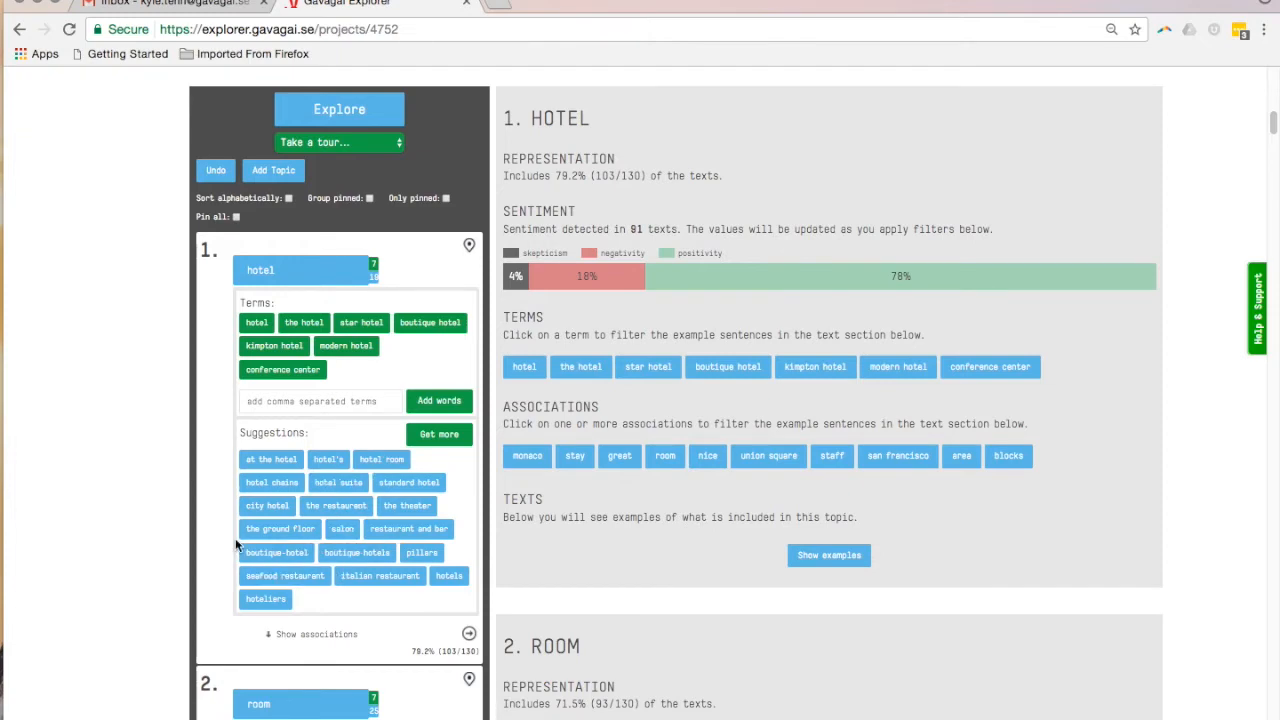
# Add the suggested terms hotel room, in my room, in your room and quiet room to the room topic
pyautogui.scroll(-3, 235, 538)
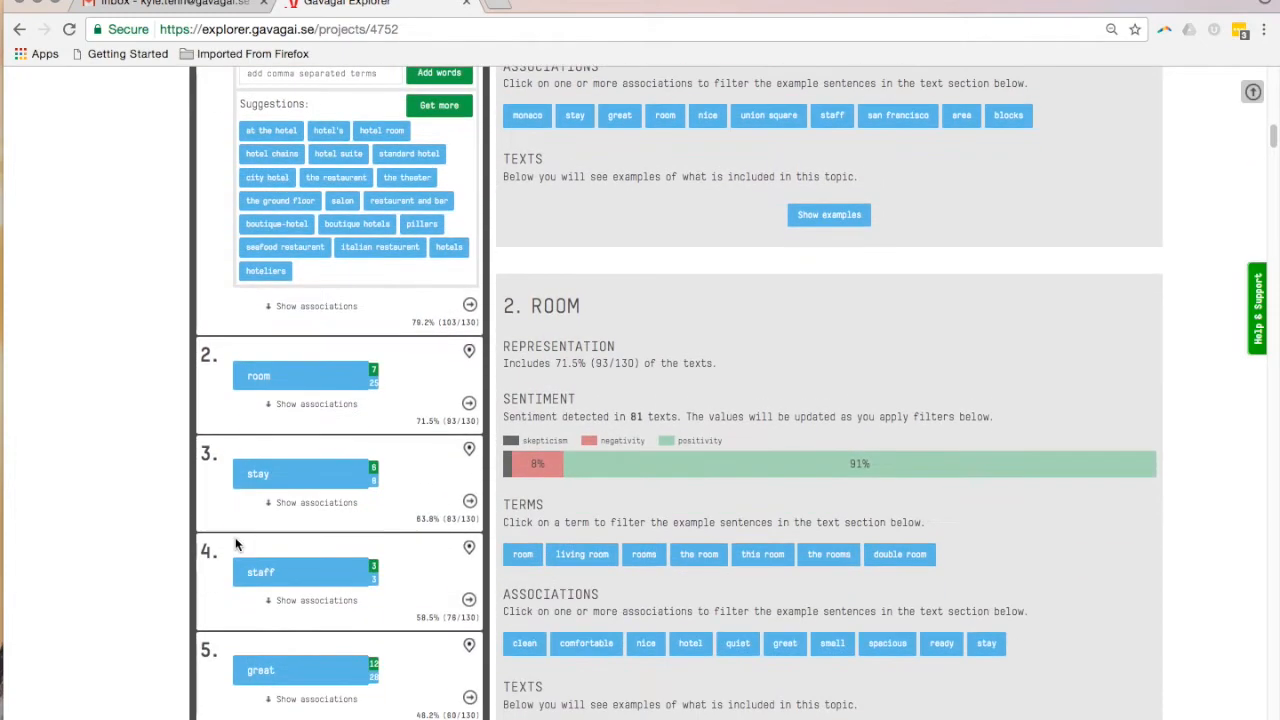
pyautogui.click(373, 385)
pyautogui.scroll(-2, 378, 390)
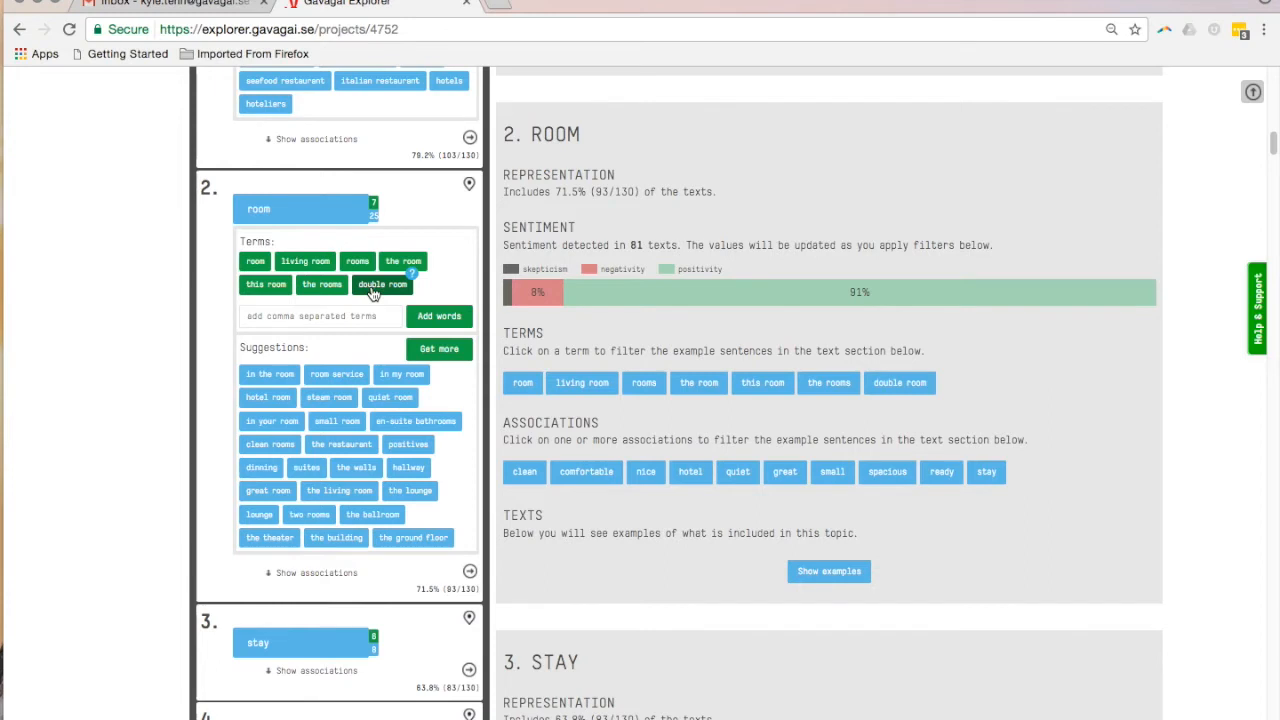
pyautogui.scroll(-2, 372, 292)
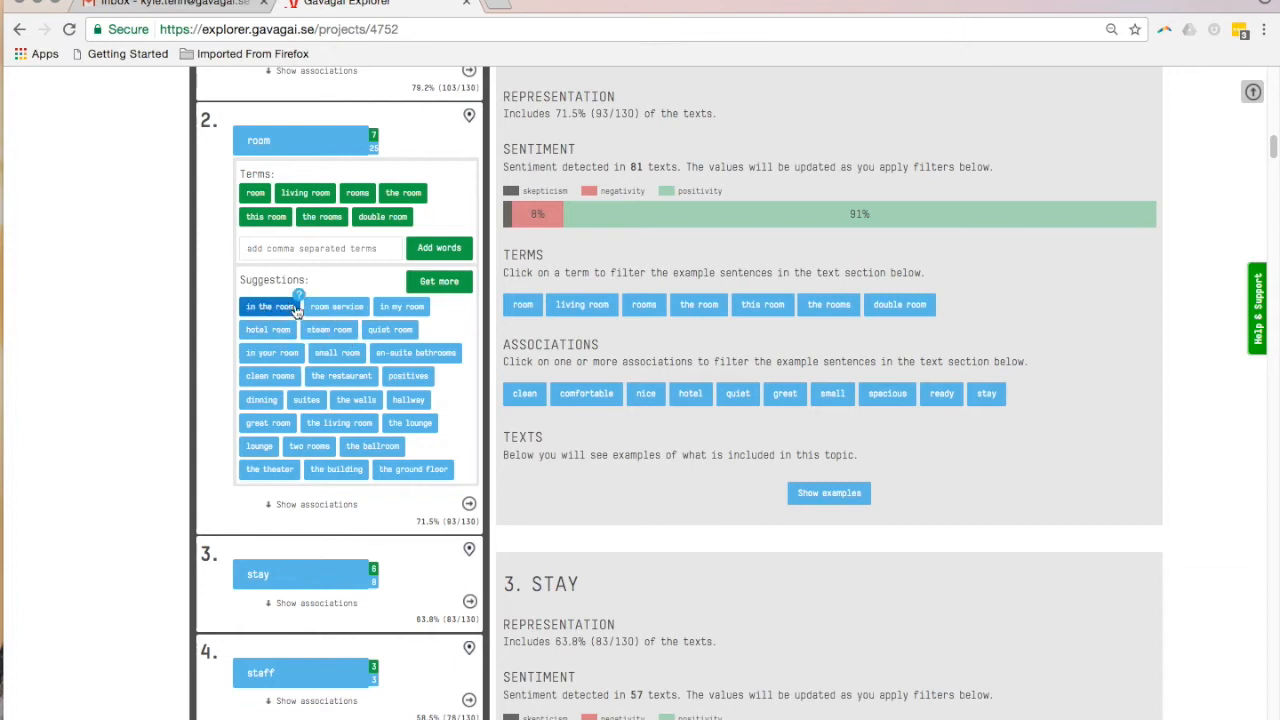
pyautogui.click(401, 309)
pyautogui.click(401, 309)
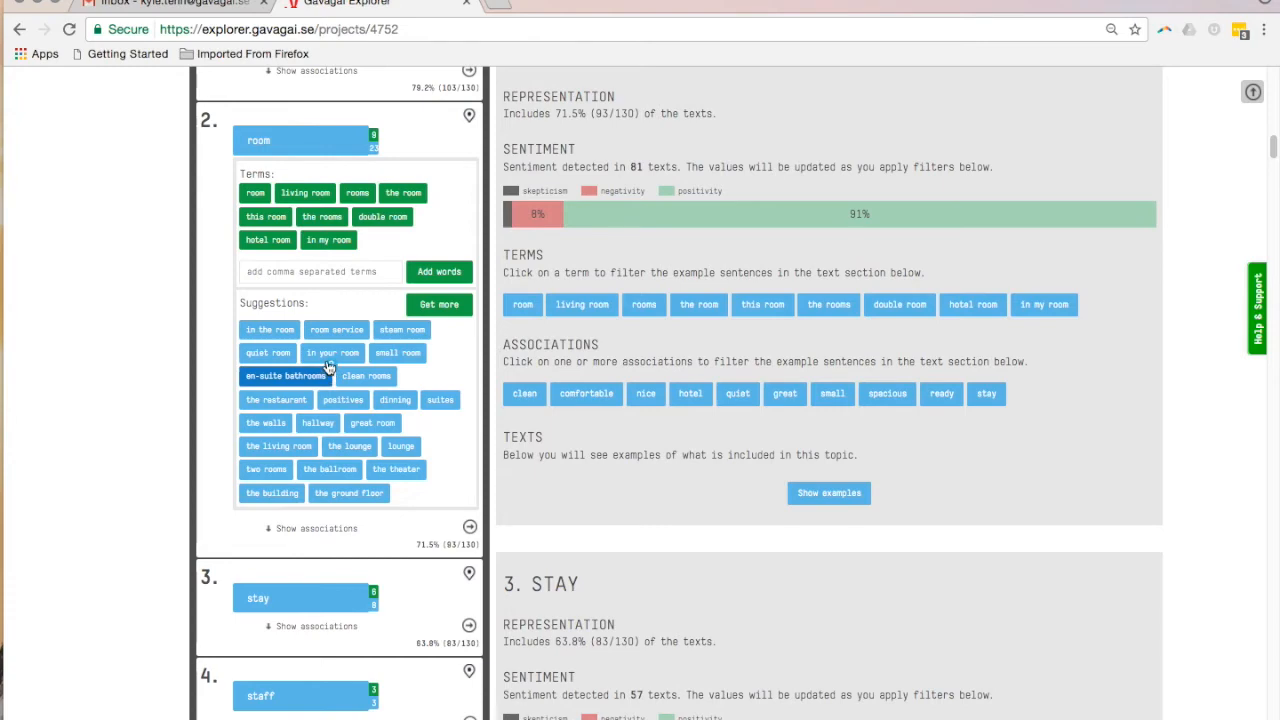
pyautogui.click(332, 352)
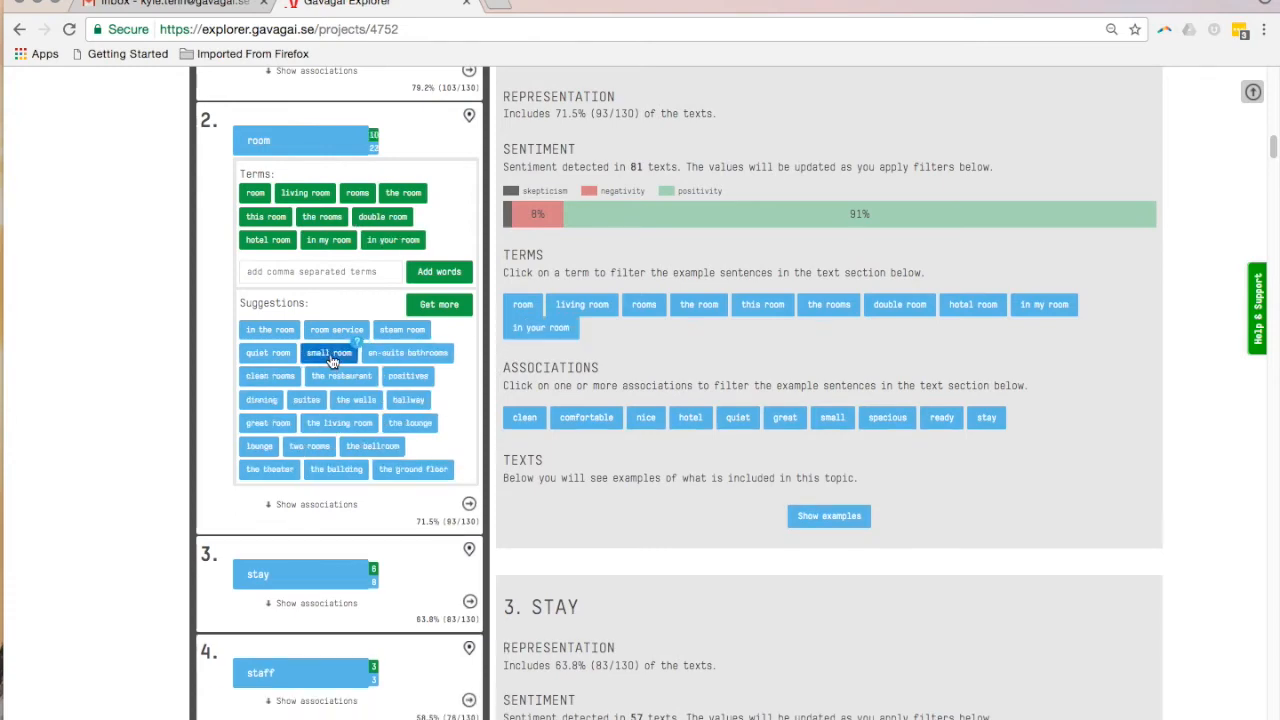
pyautogui.click(268, 353)
# Add the suggested terms general staff and great staff to the staff topic
pyautogui.scroll(-3, 149, 509)
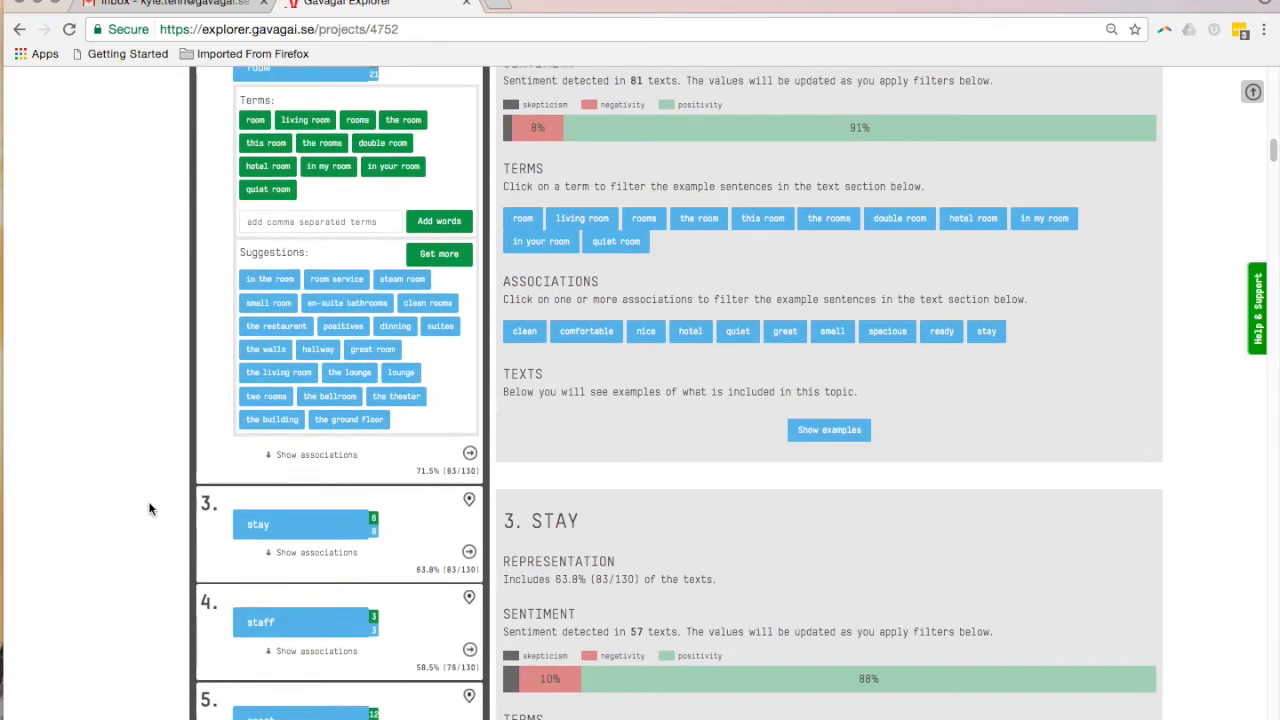
pyautogui.scroll(-4, 149, 509)
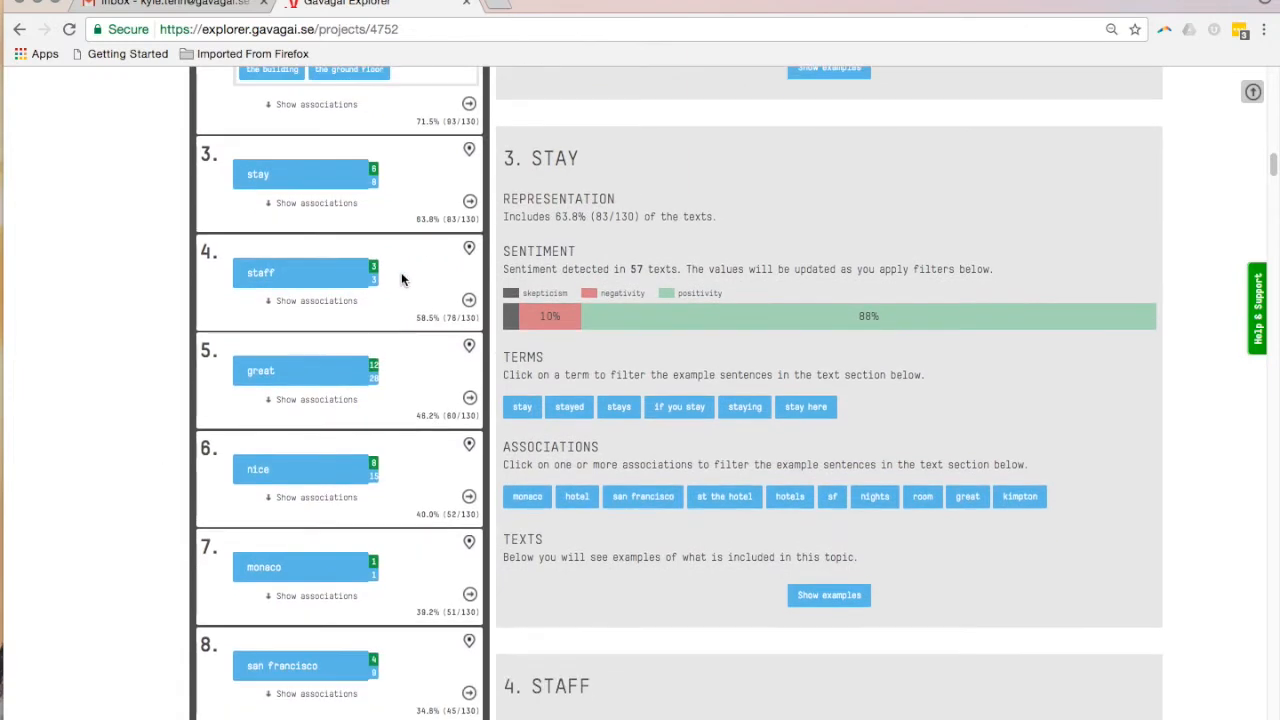
pyautogui.click(377, 280)
pyautogui.scroll(-1, 375, 272)
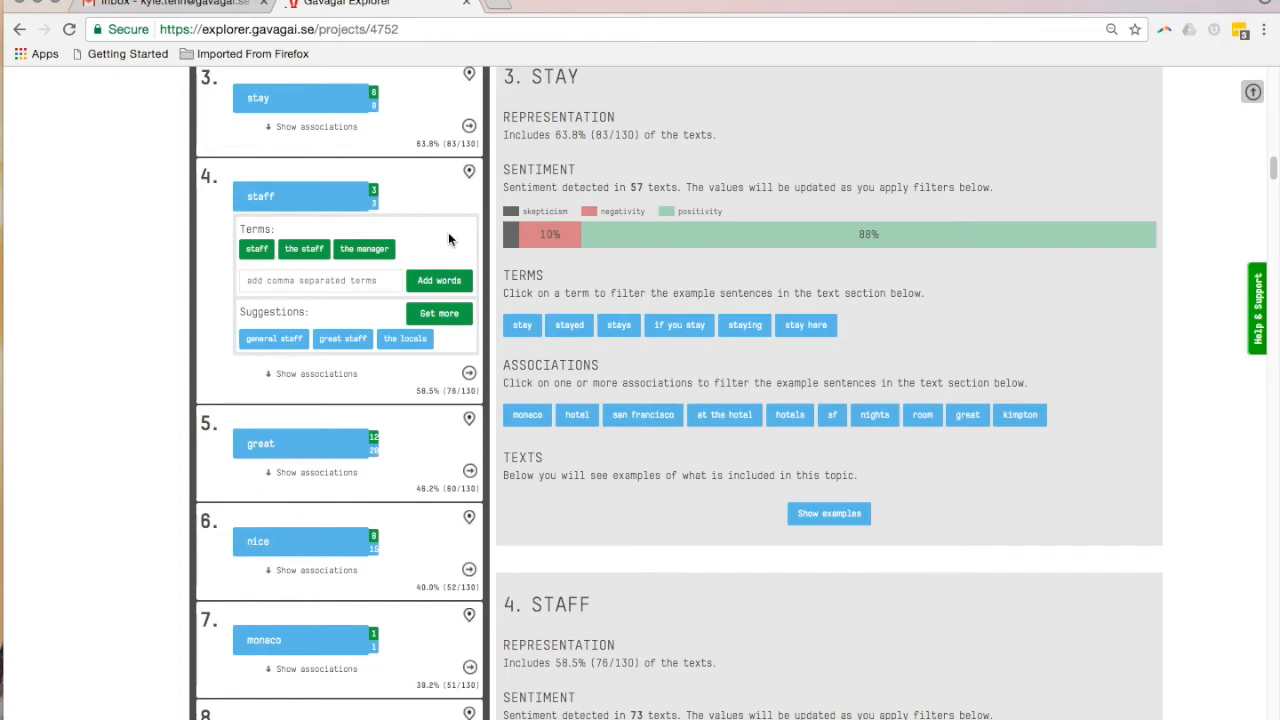
pyautogui.click(266, 340)
pyautogui.click(266, 340)
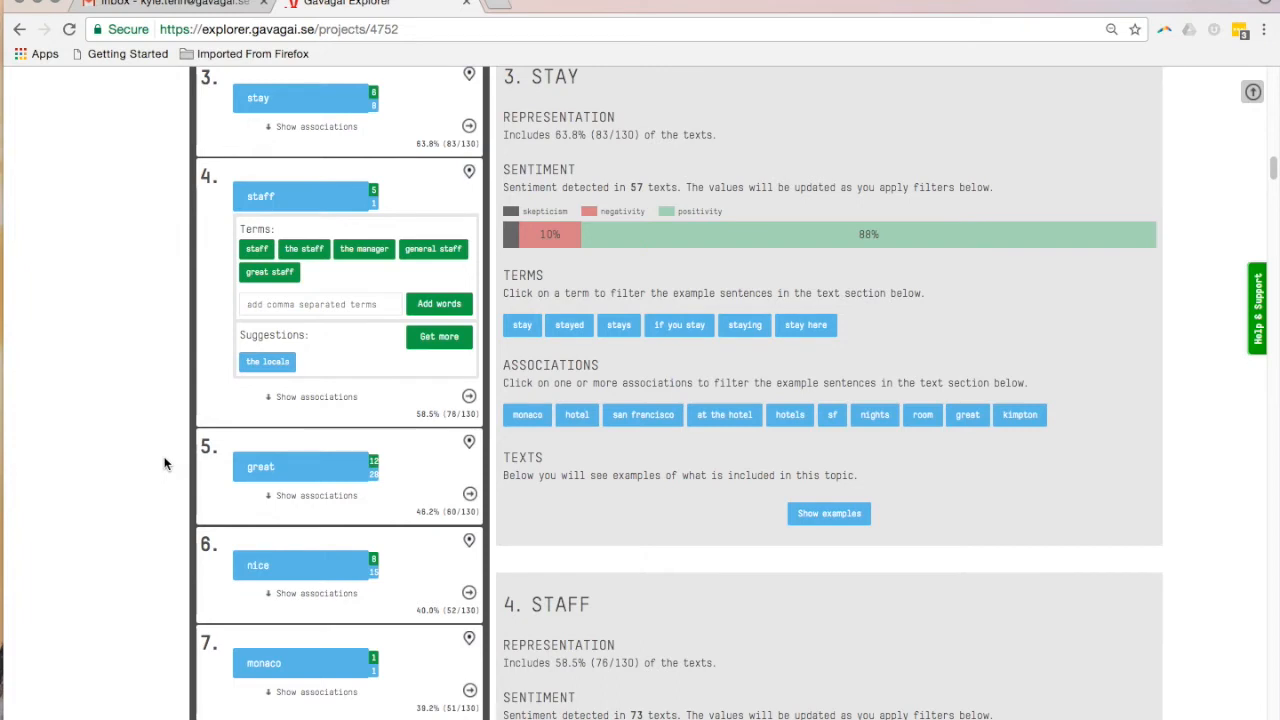
# Expand the monaco topic's terms and view example sentences that contain the term monaco
pyautogui.scroll(-3, 166, 460)
pyautogui.scroll(-1, 166, 460)
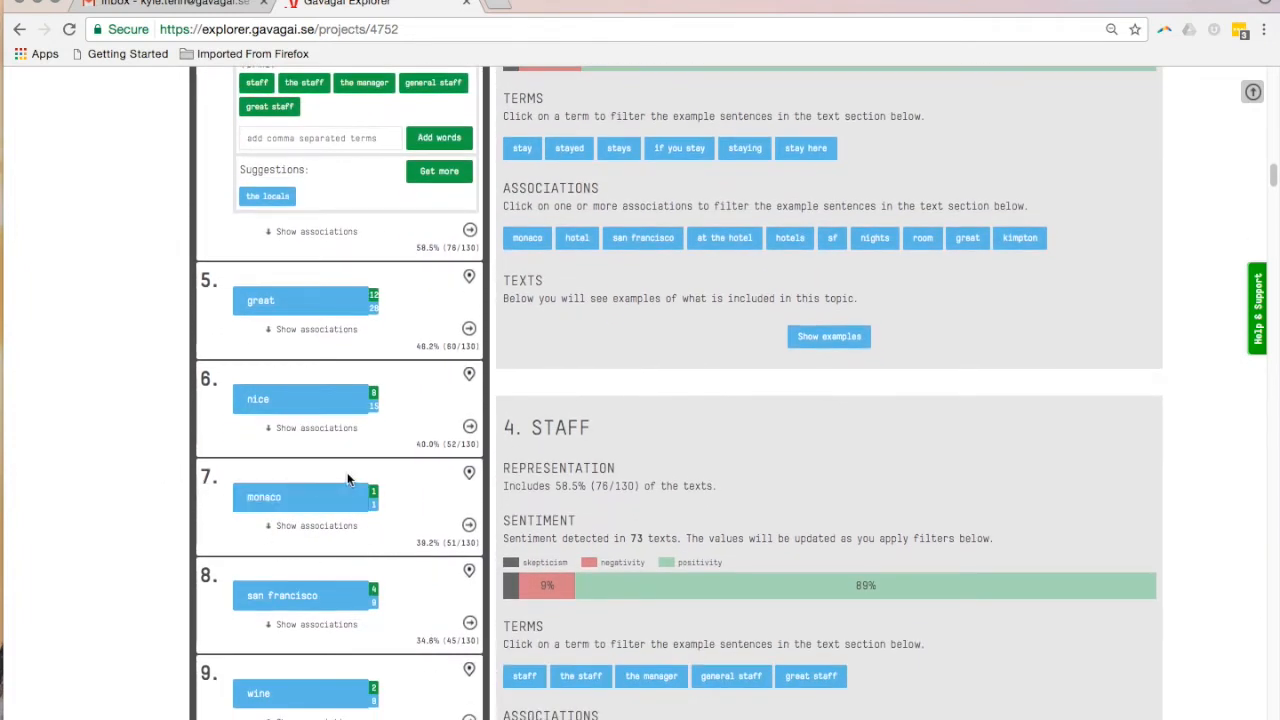
pyautogui.click(375, 498)
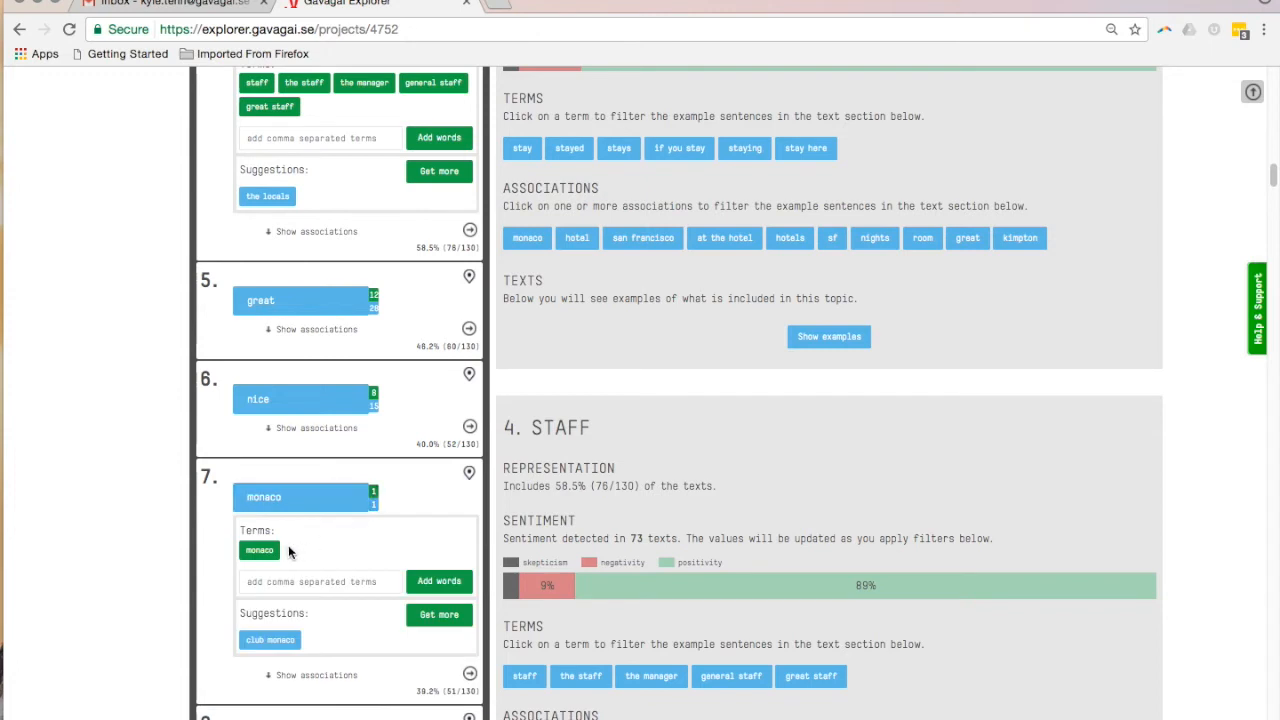
pyautogui.click(279, 543)
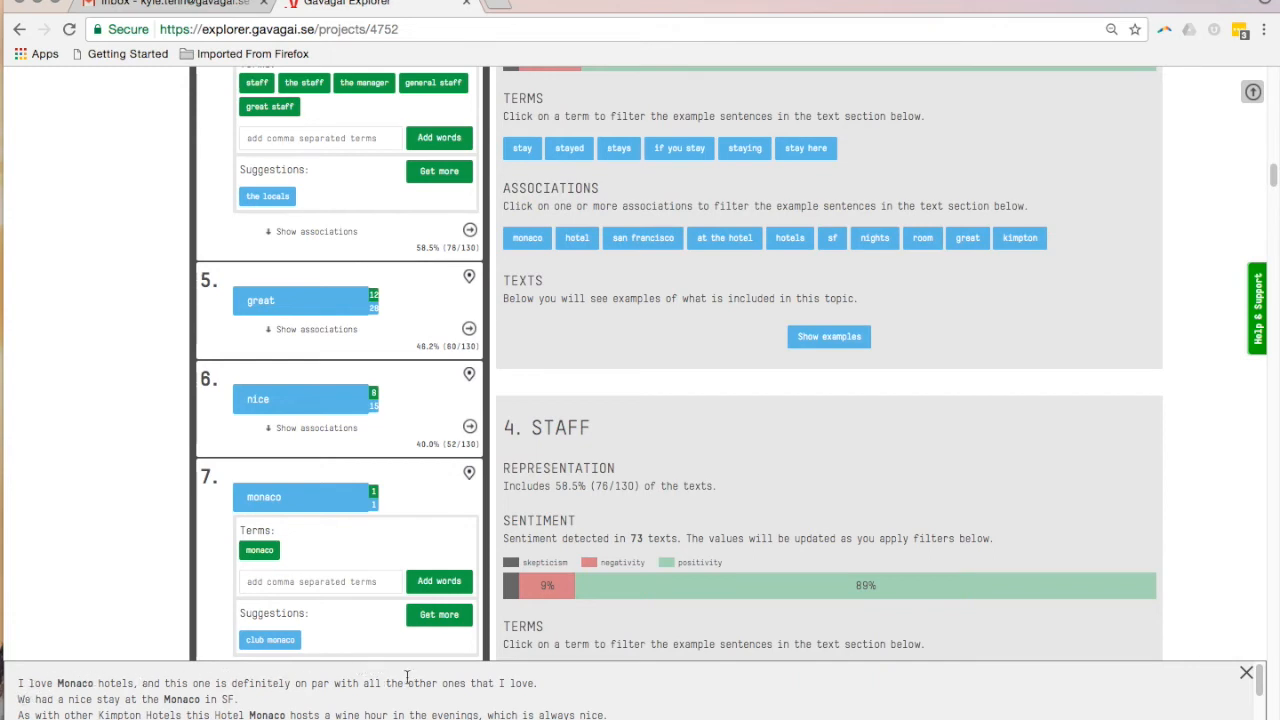
# Merge the monaco topic into the hotel topic
pyautogui.moveTo(337, 497)
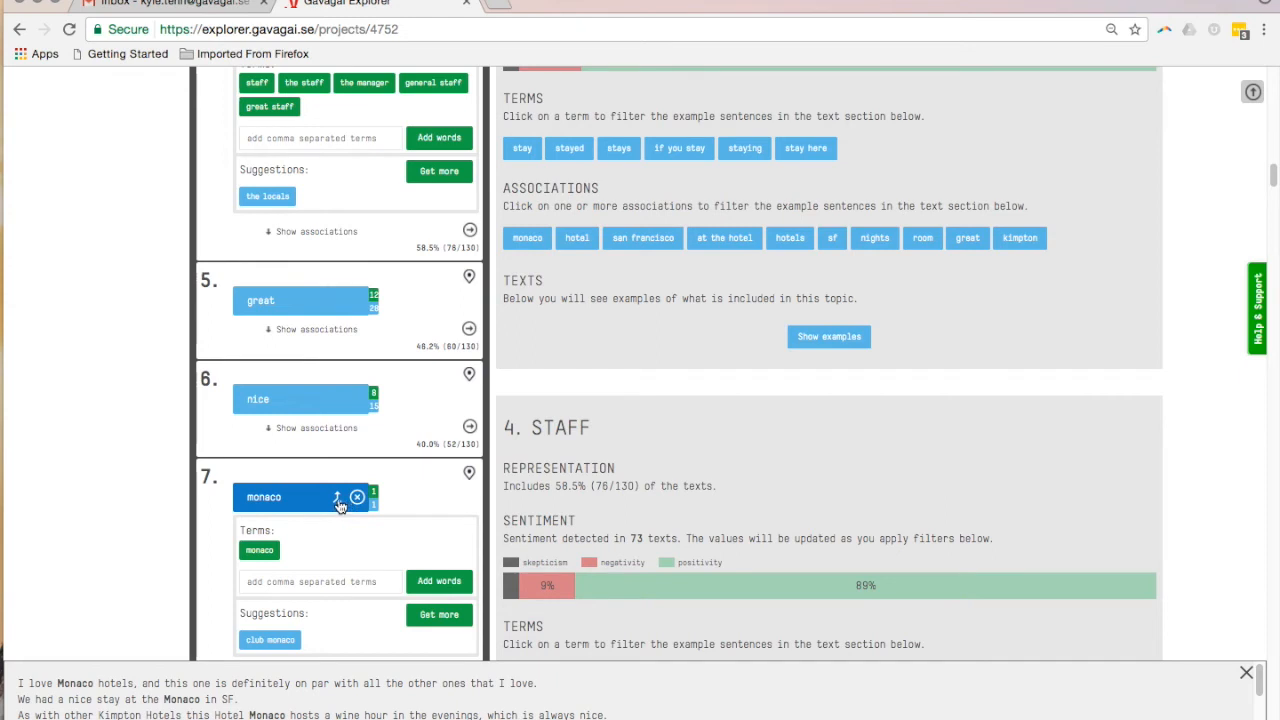
pyautogui.click(337, 499)
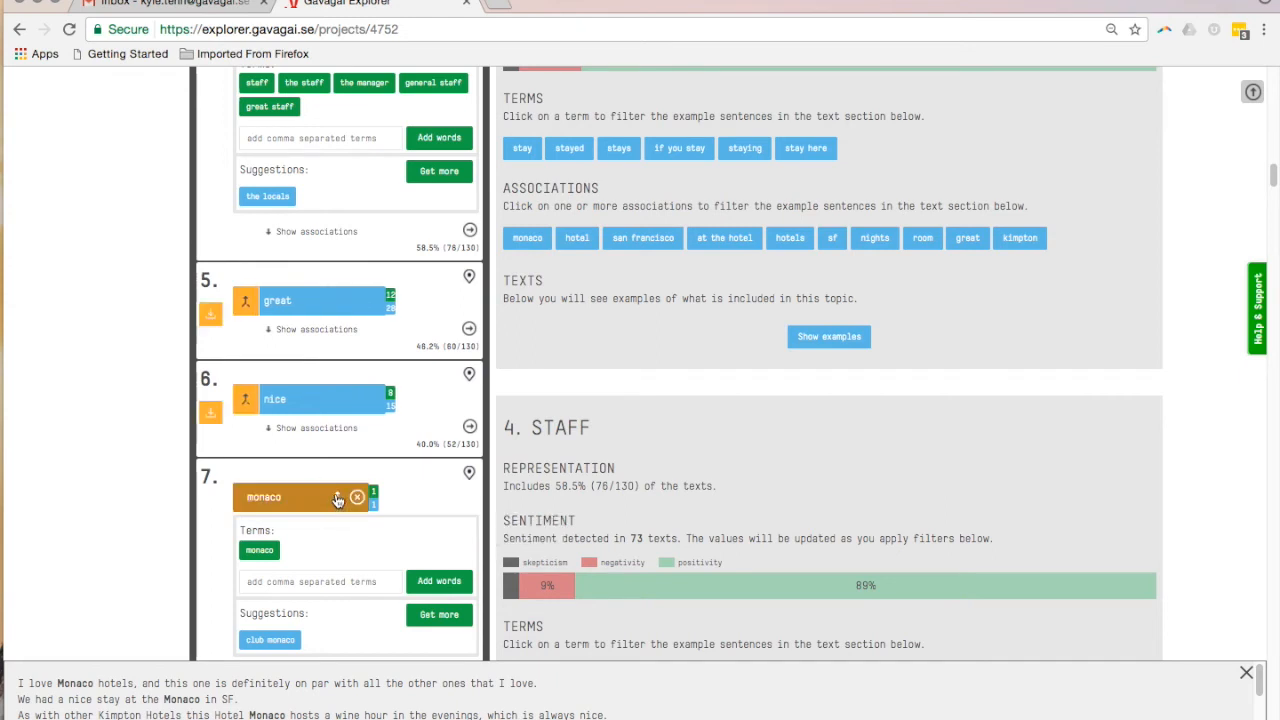
pyautogui.scroll(15, 337, 499)
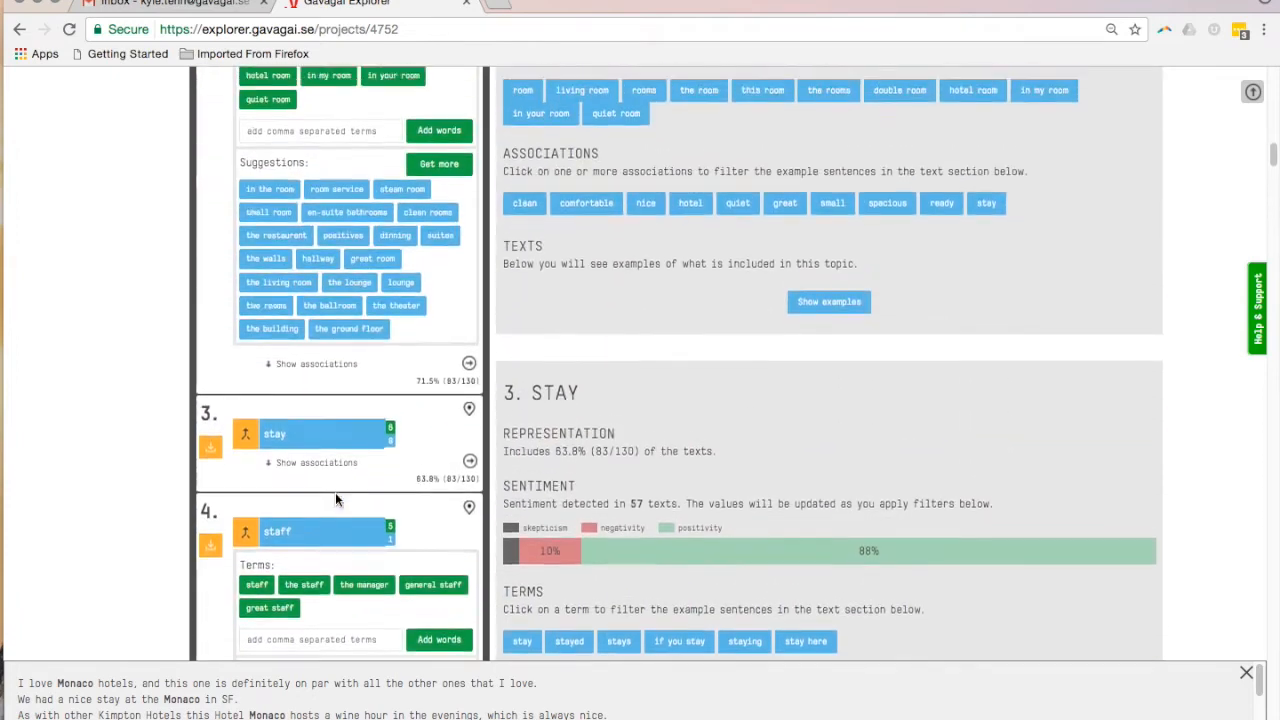
pyautogui.scroll(2, 335, 492)
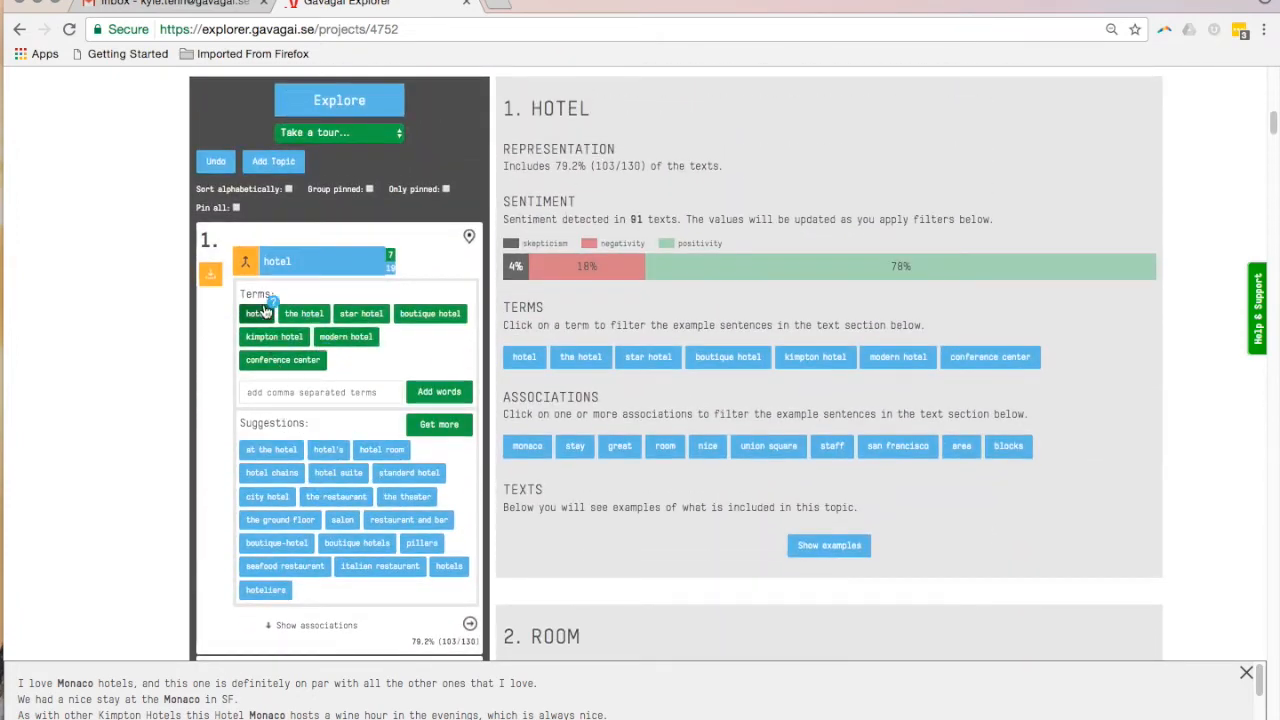
pyautogui.click(247, 264)
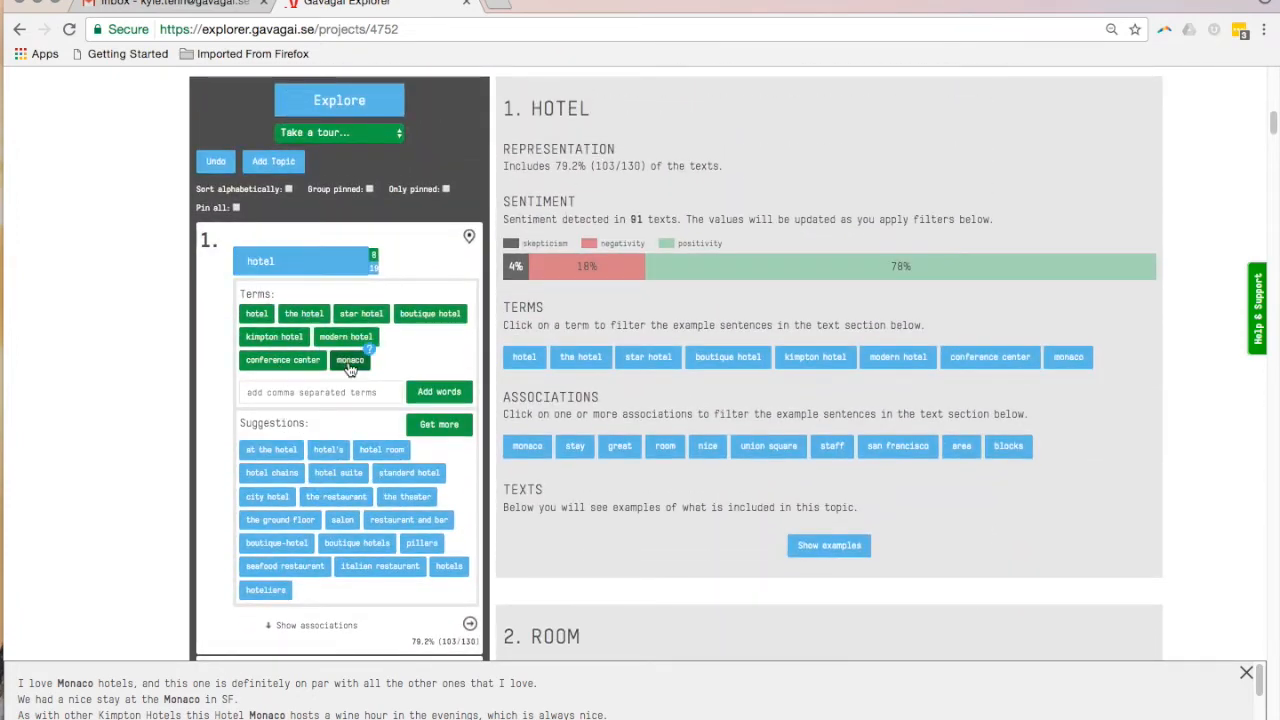
pyautogui.moveTo(256, 274)
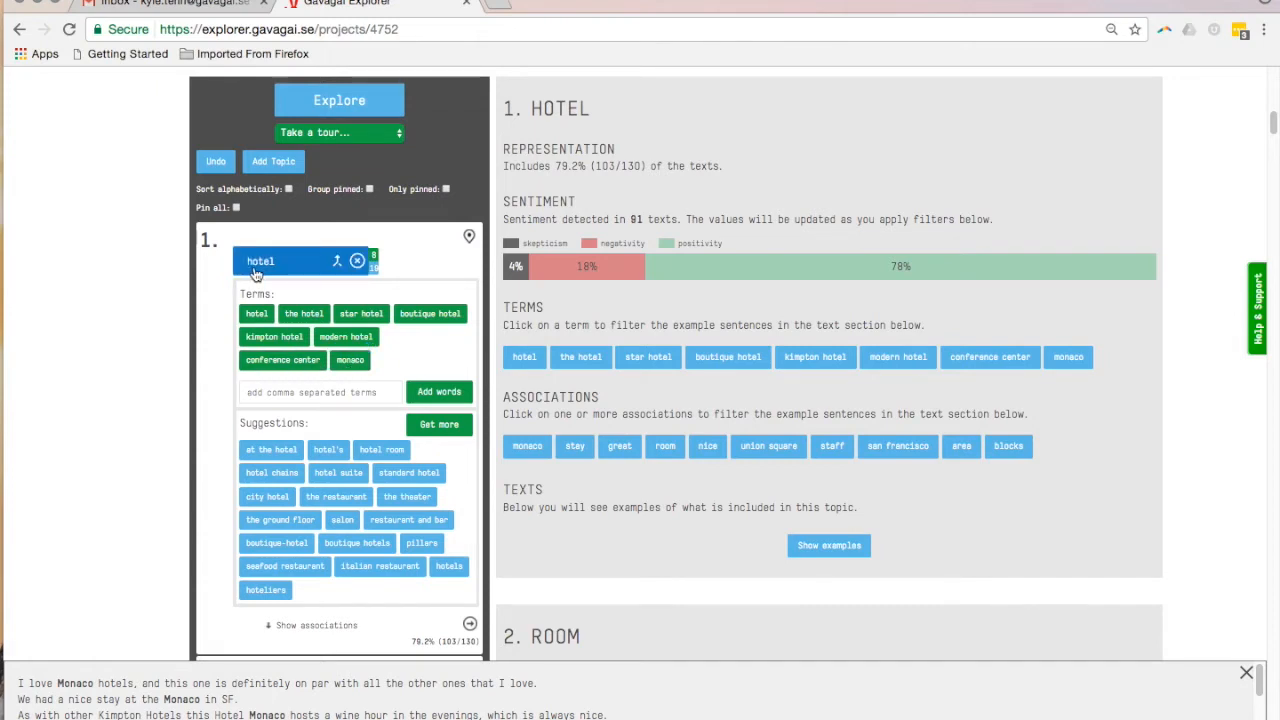
pyautogui.moveTo(345, 365)
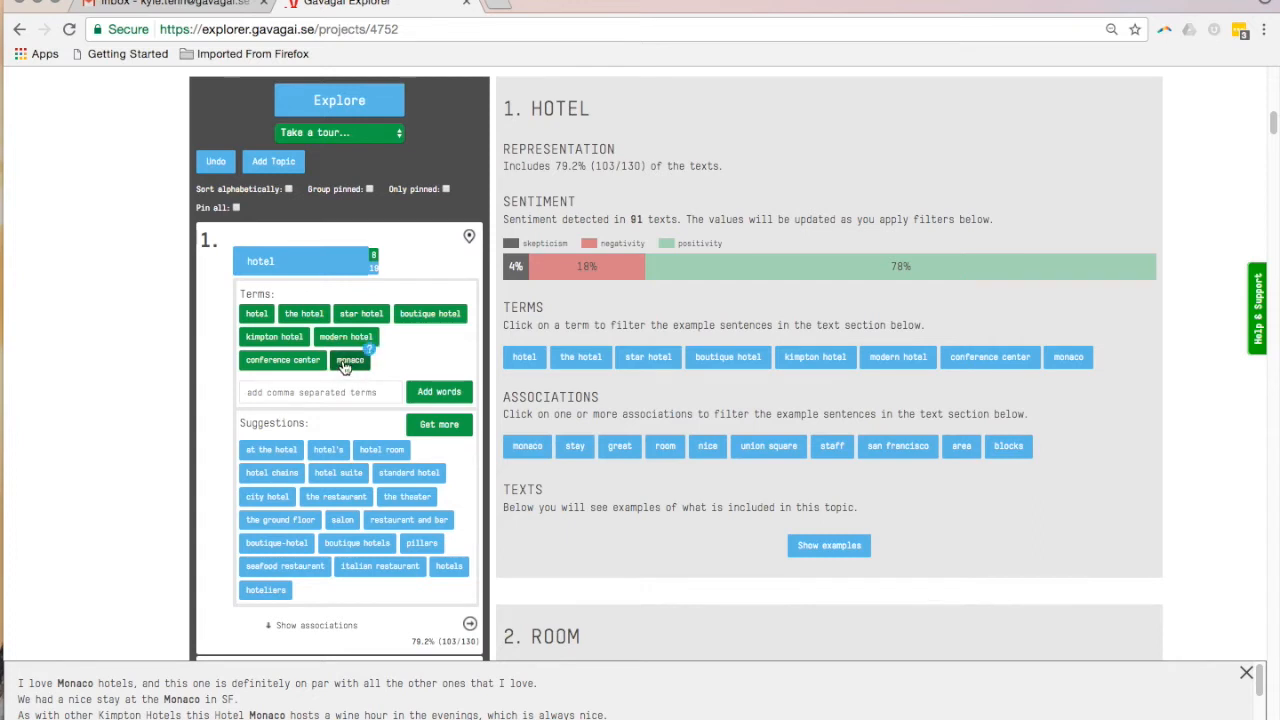
pyautogui.moveTo(303, 272)
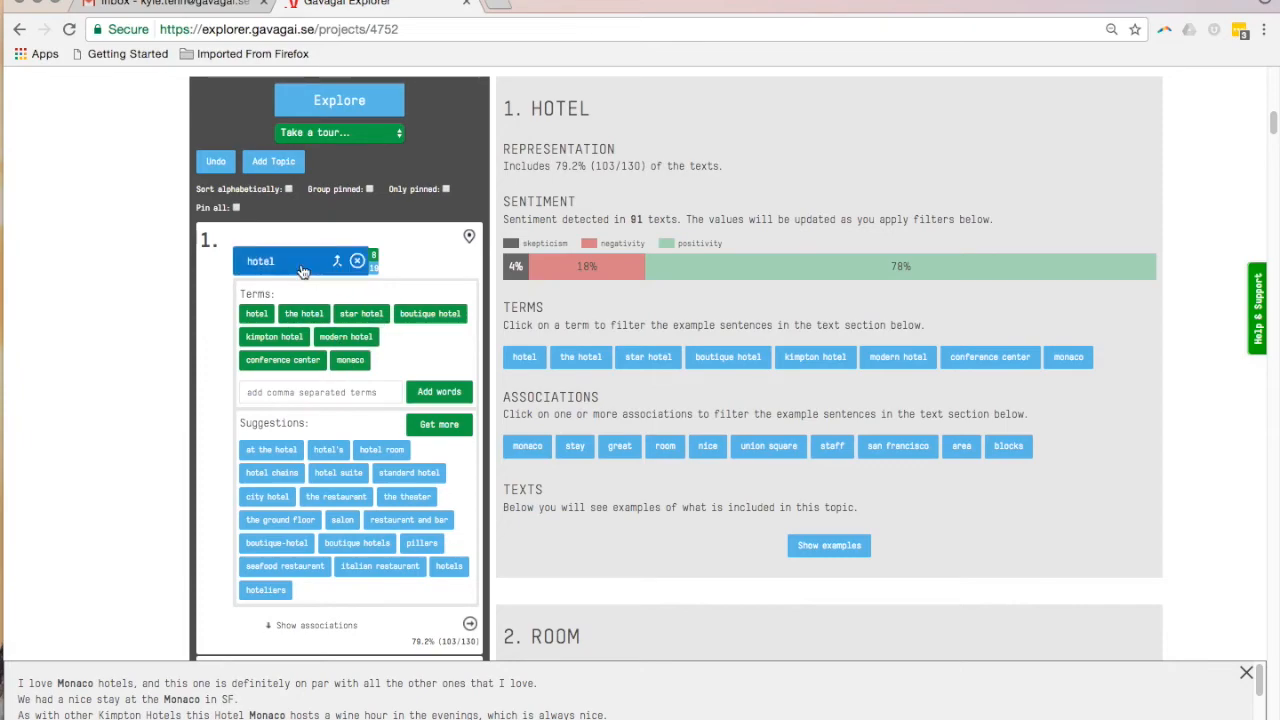
# Group the lobby topic together with the front desk topic
pyautogui.scroll(-10, 138, 549)
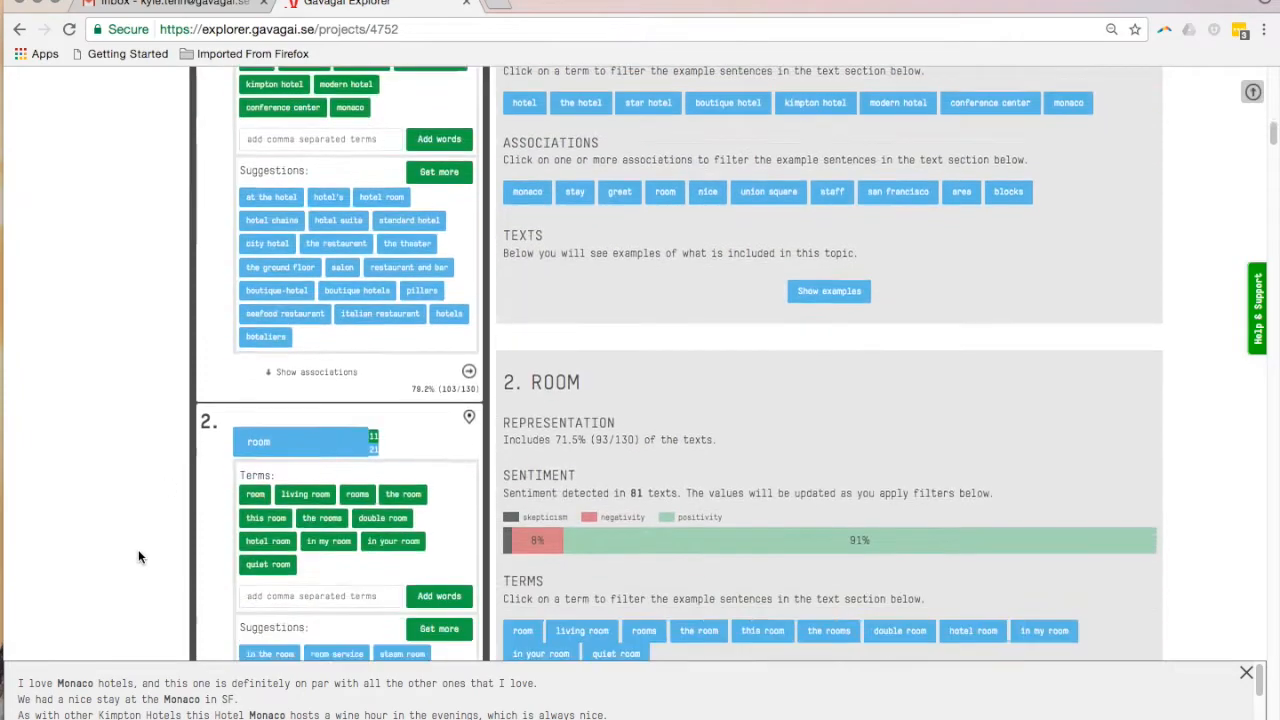
pyautogui.scroll(-8, 138, 557)
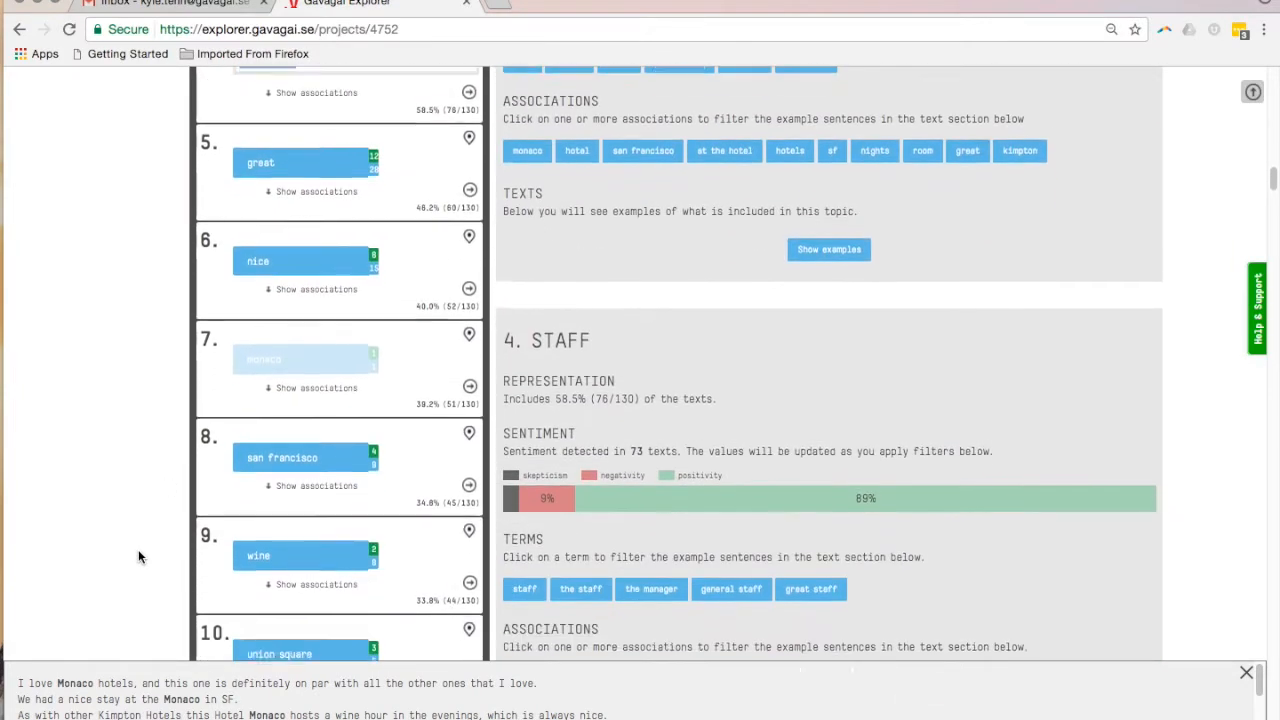
pyautogui.scroll(-5, 138, 557)
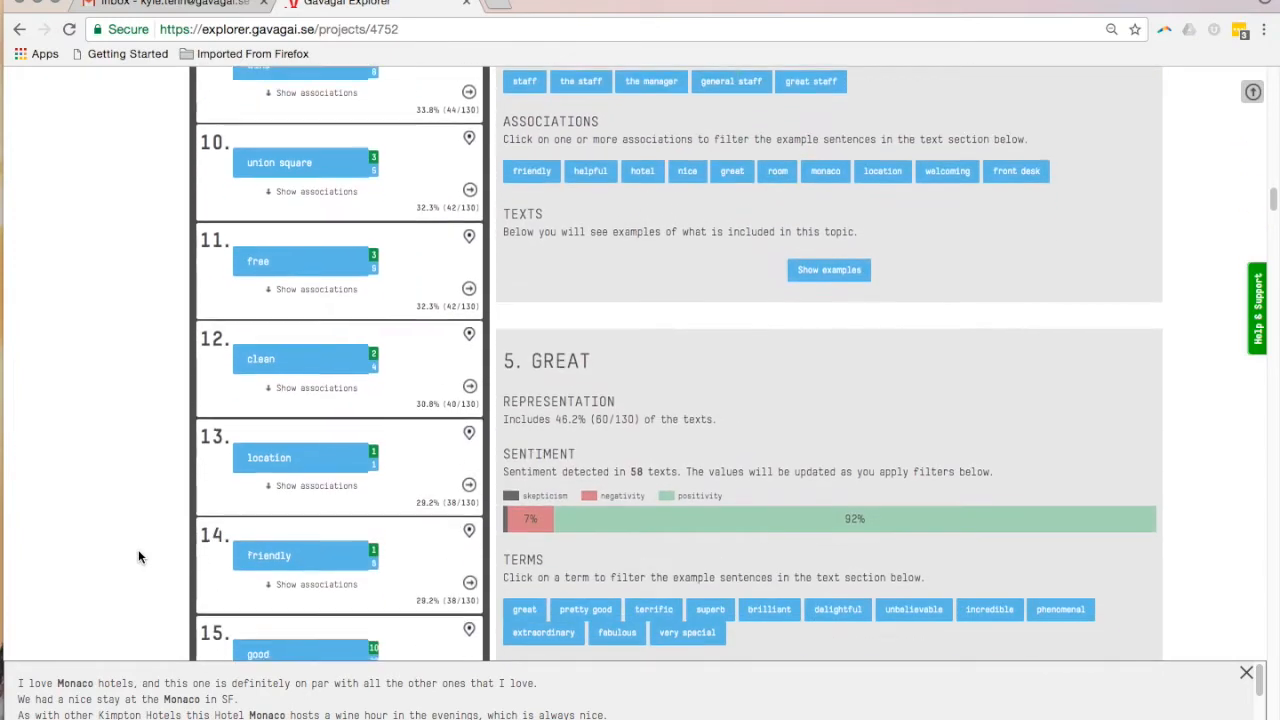
pyautogui.scroll(-2, 190, 560)
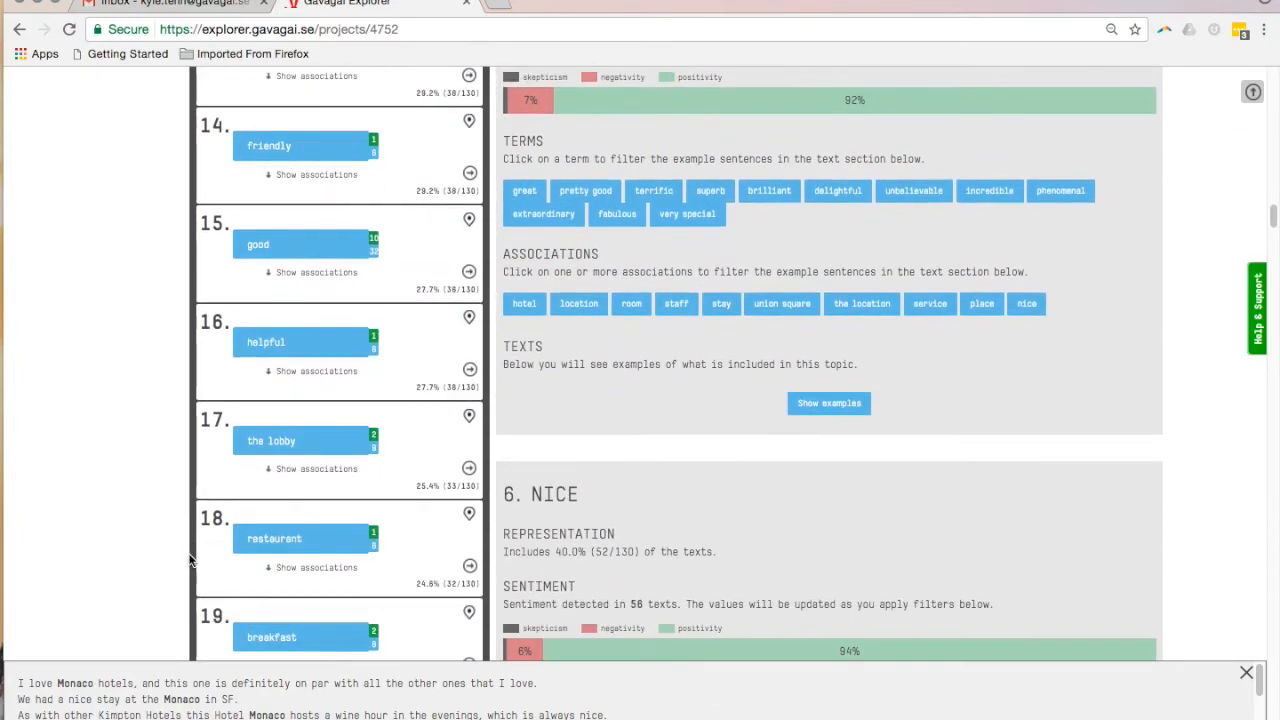
pyautogui.click(337, 447)
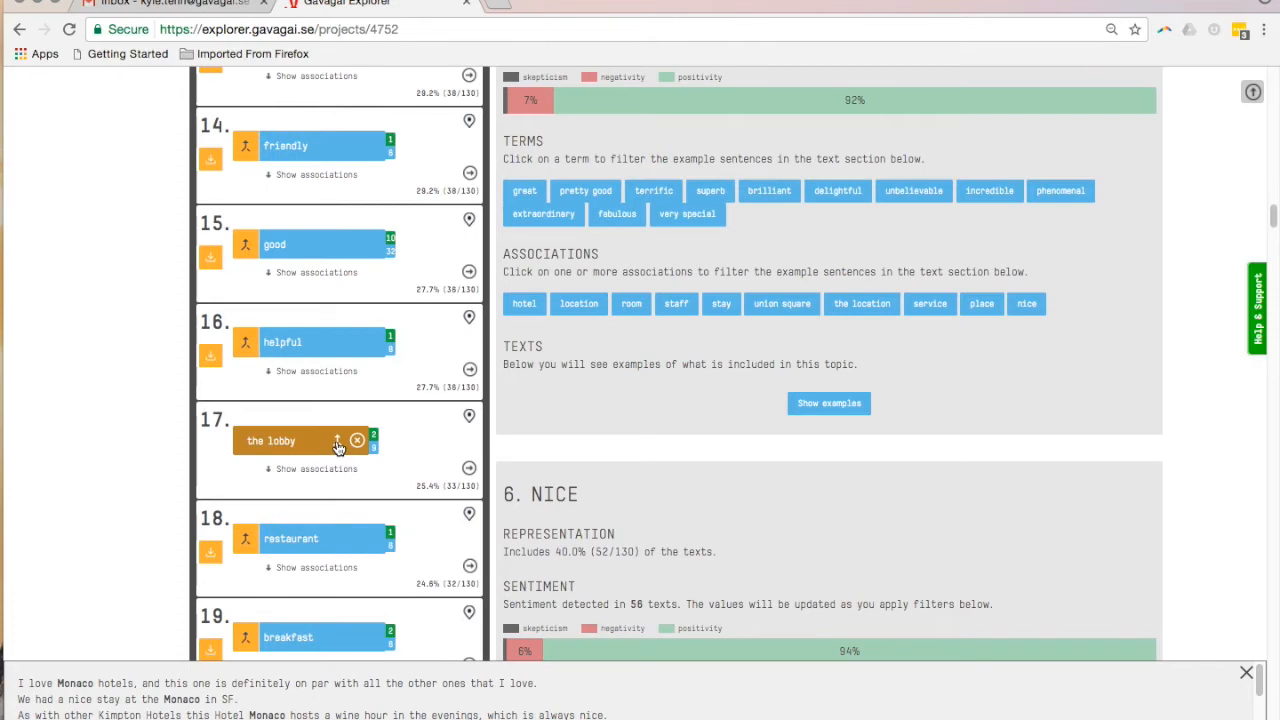
pyautogui.scroll(-3, 337, 447)
pyautogui.scroll(-5, 337, 447)
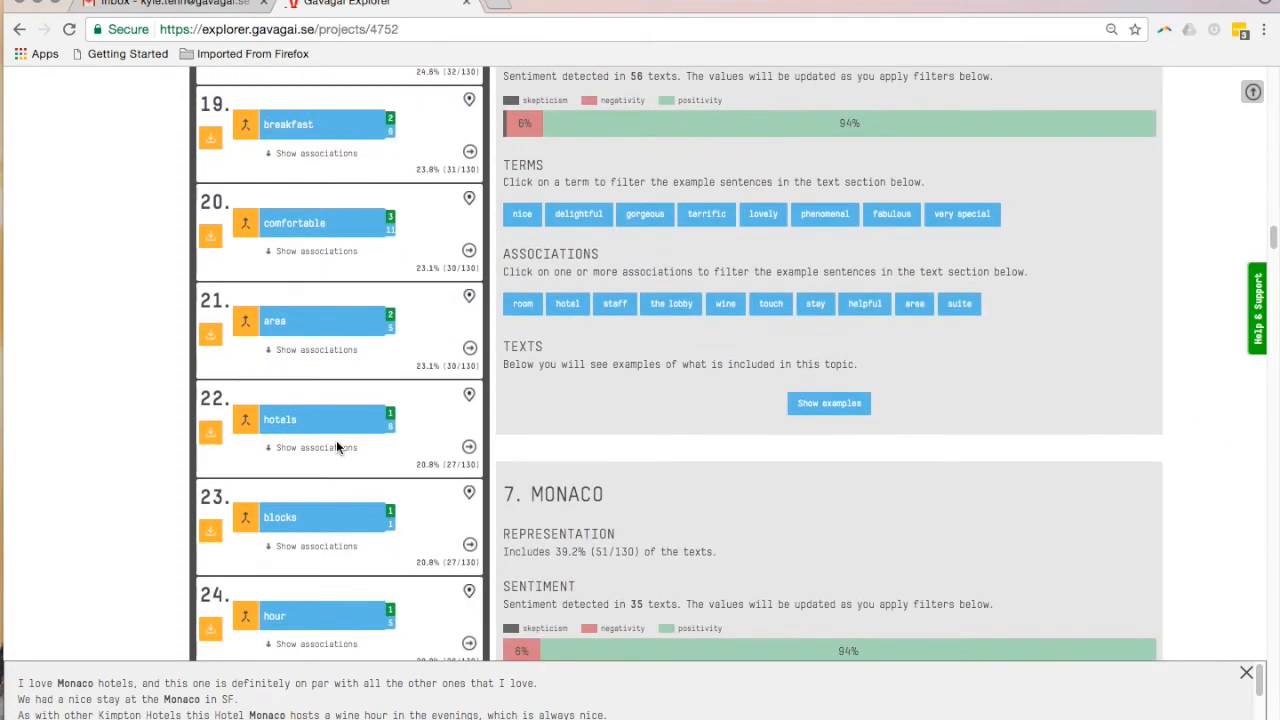
pyautogui.scroll(-2, 339, 449)
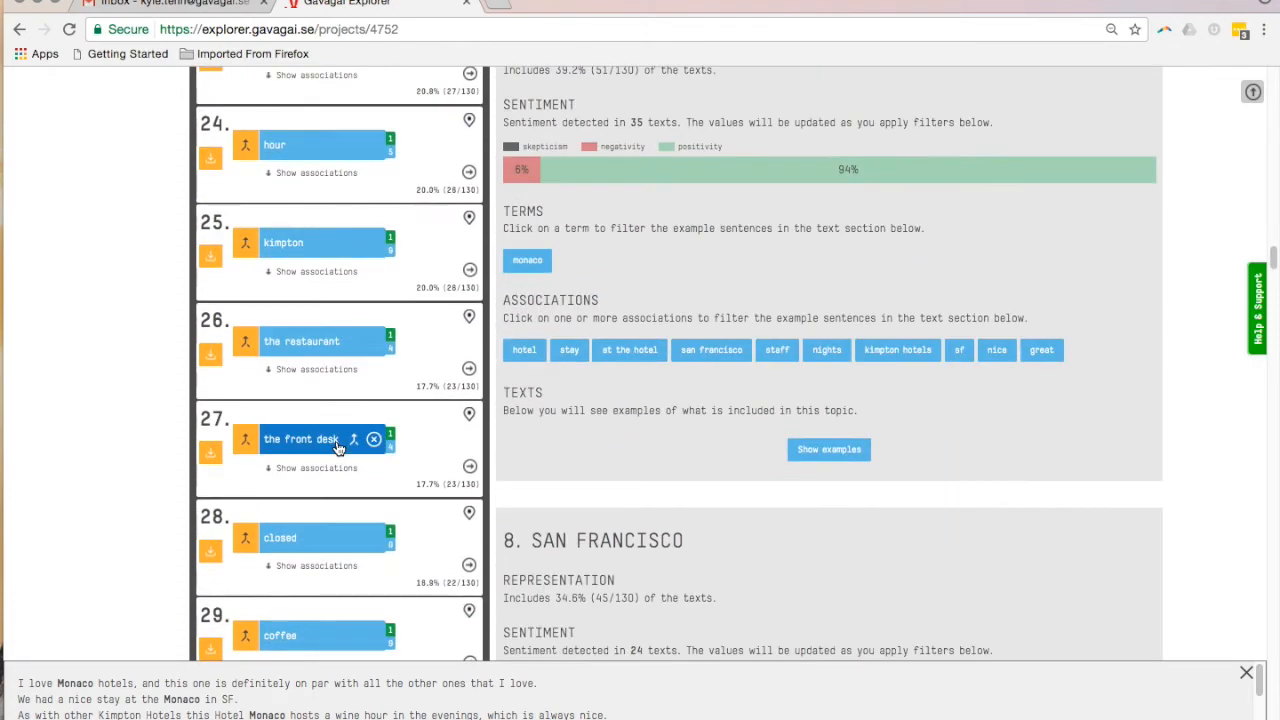
pyautogui.click(208, 452)
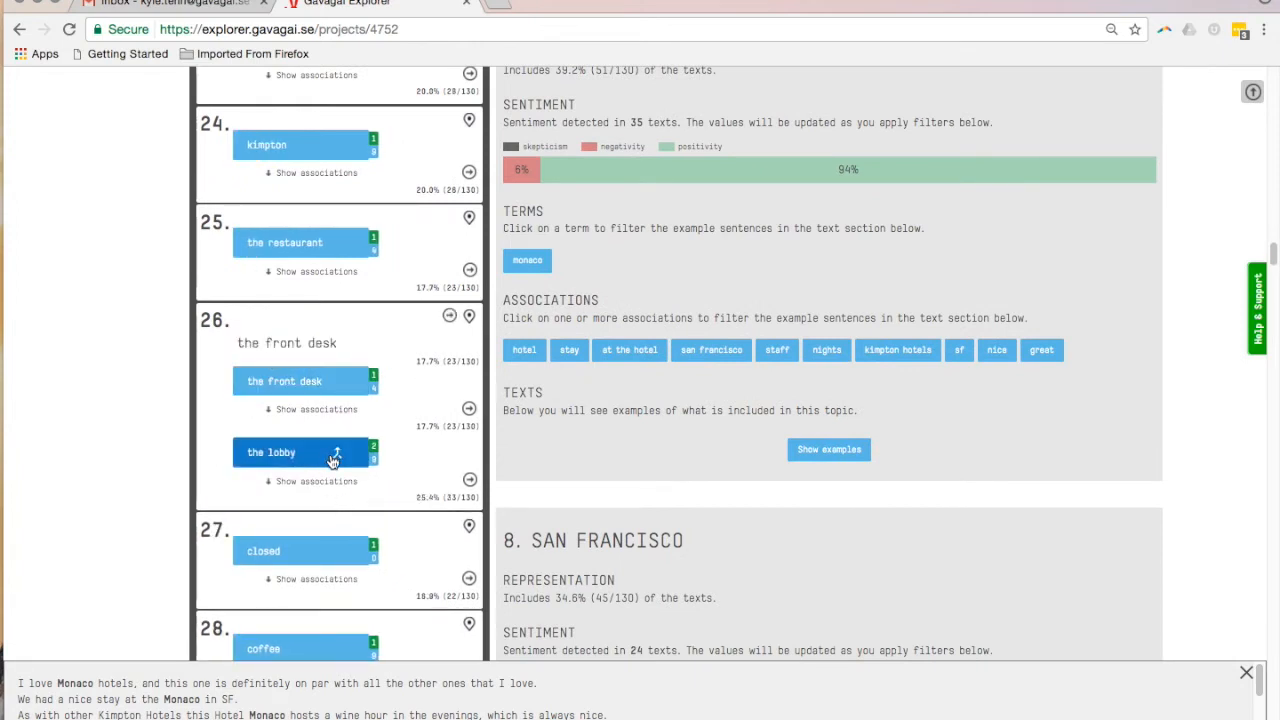
# Rename the group containing the front desk and the lobby as Areas of the hotel
pyautogui.click(289, 343)
pyautogui.press('super+a')
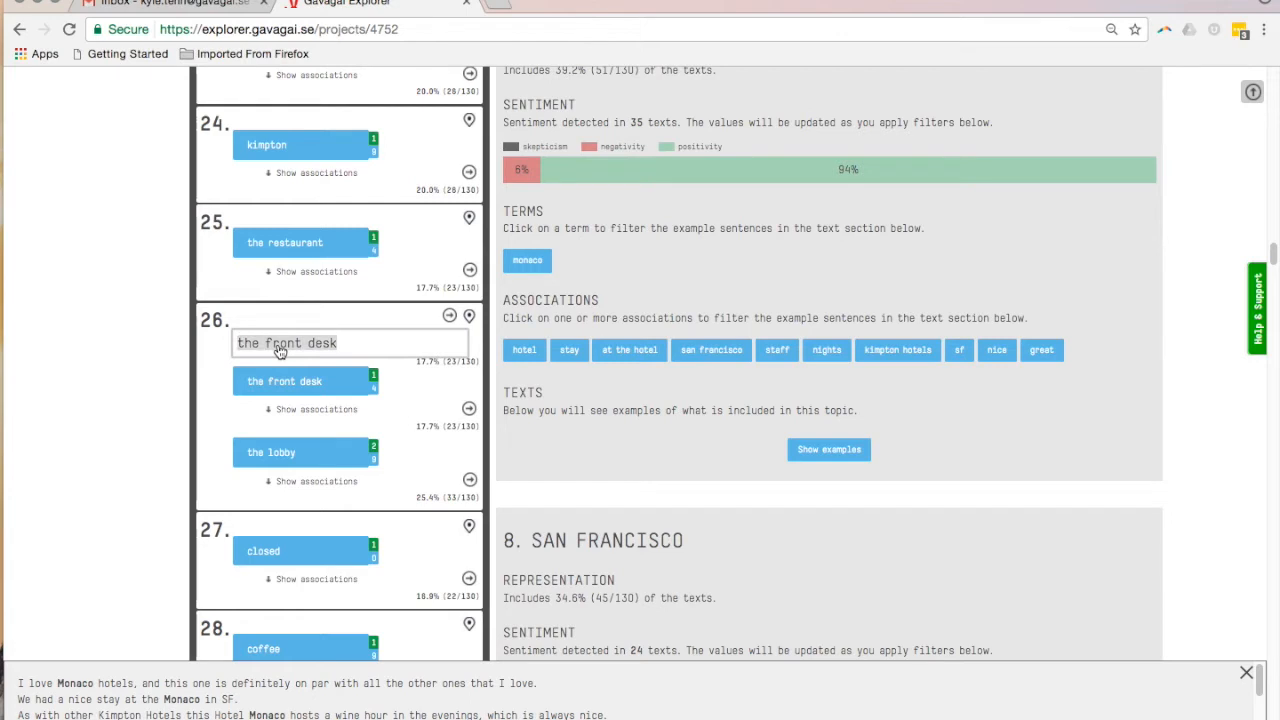
pyautogui.write('Areas of the hotel')
pyautogui.click(144, 407)
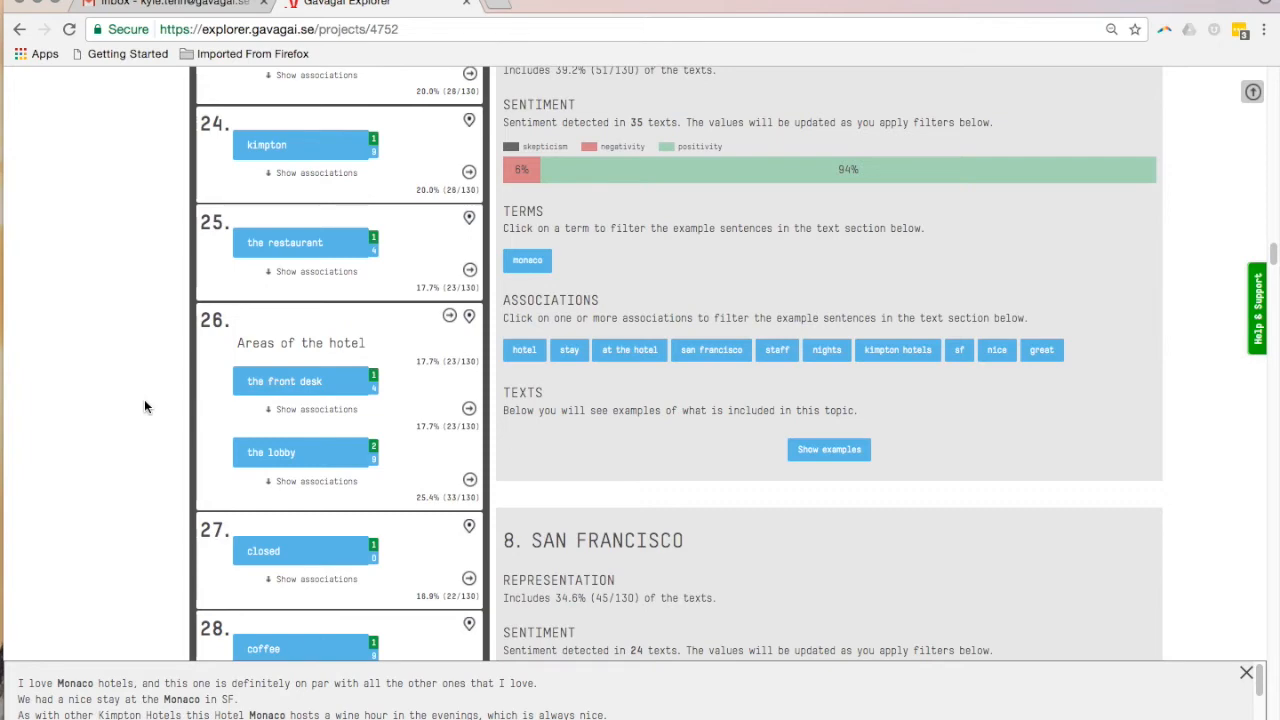
# Ignore the hotel topic so that its terms are added to the ignored terms
pyautogui.scroll(10, 144, 406)
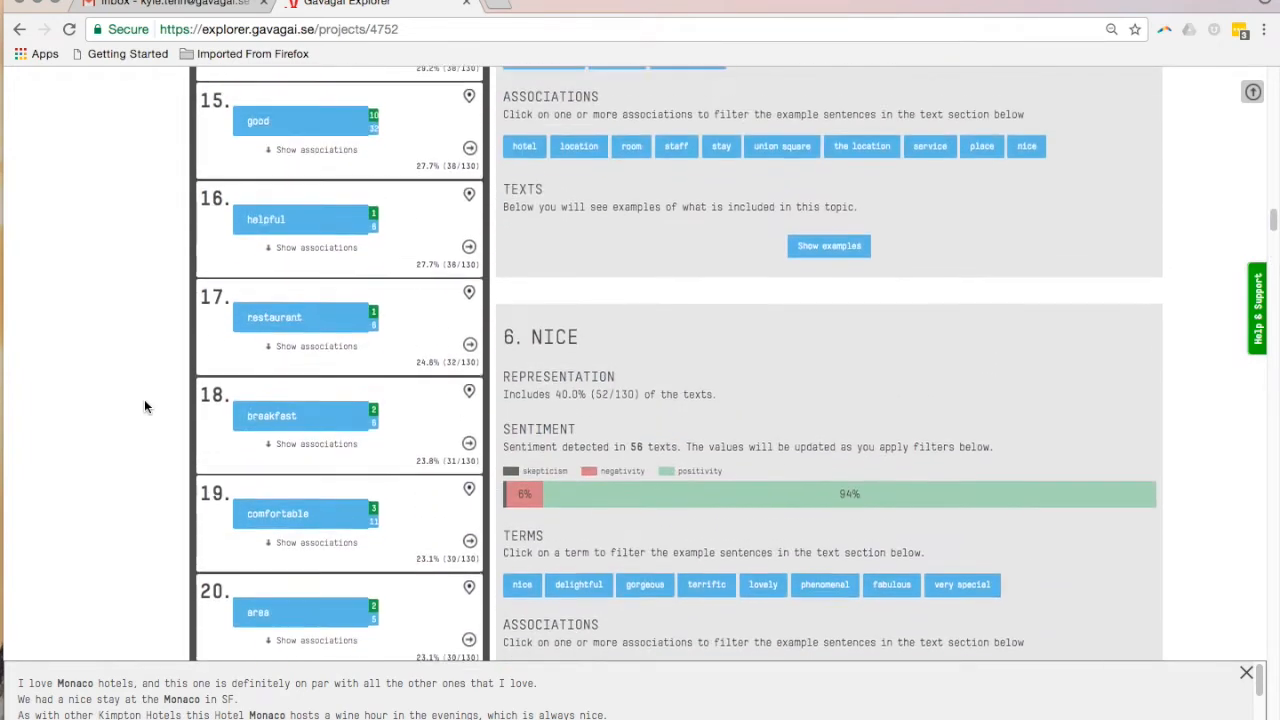
pyautogui.scroll(10, 144, 406)
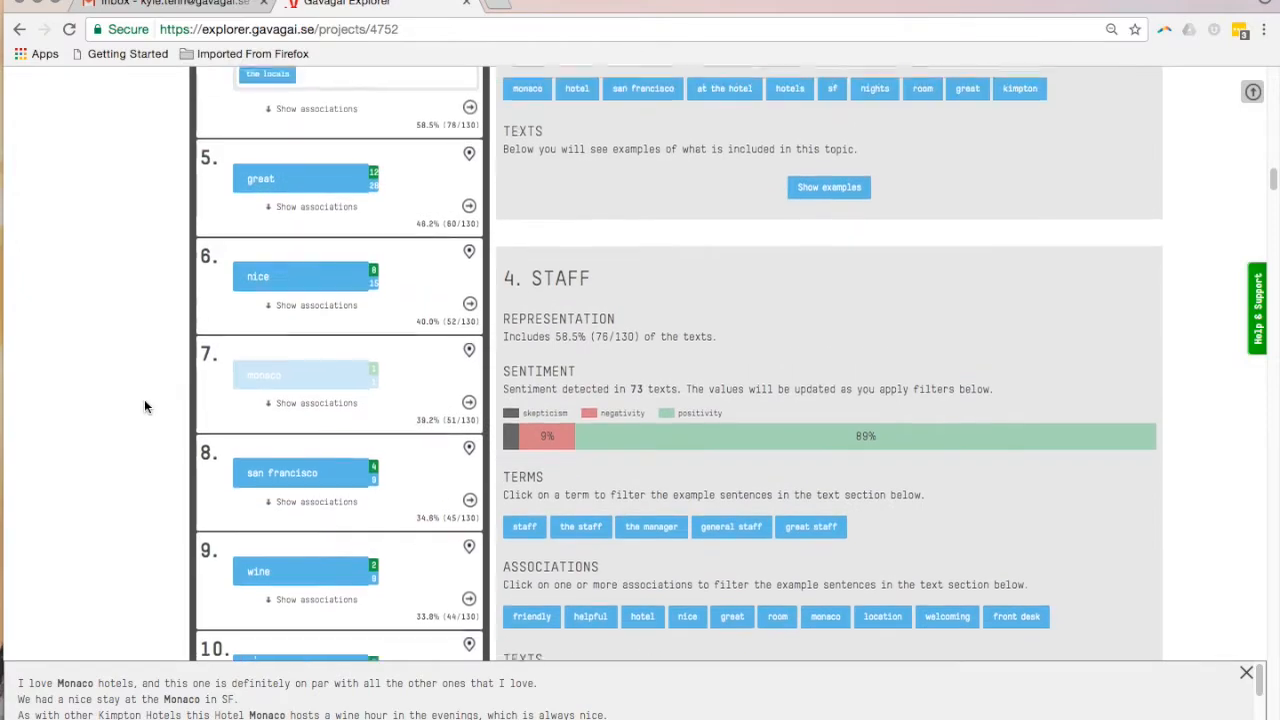
pyautogui.scroll(10, 144, 406)
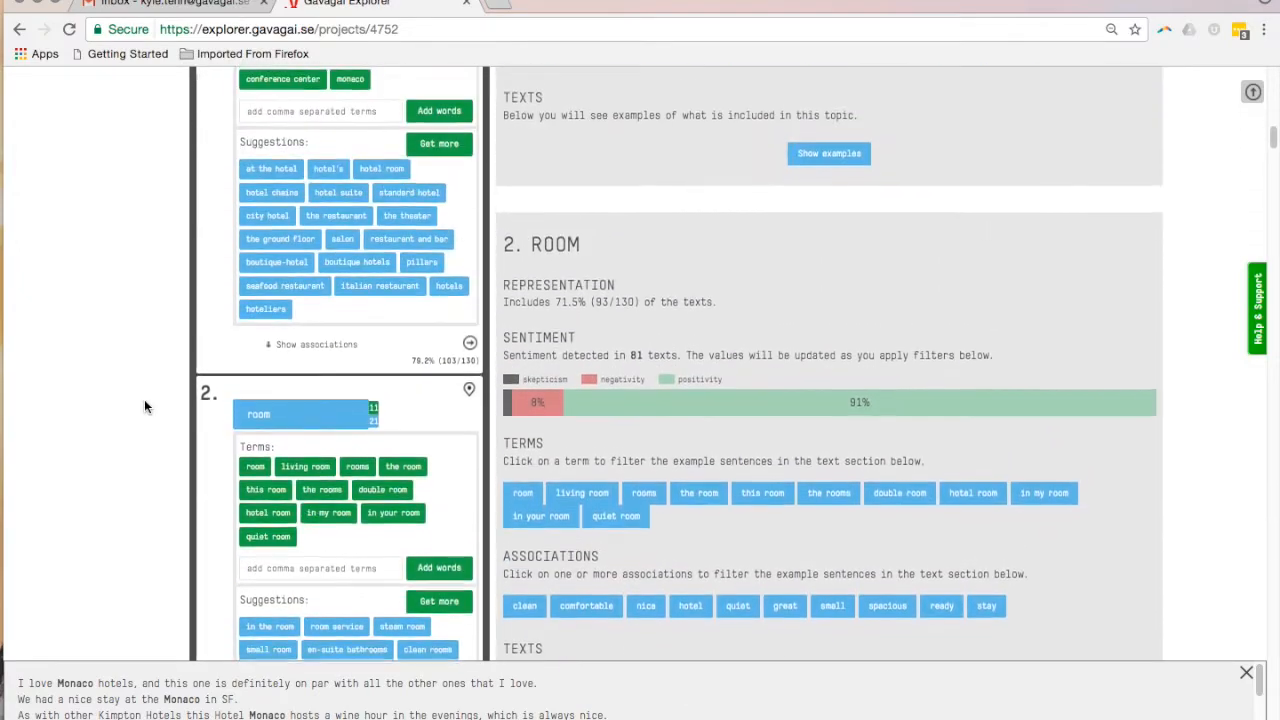
pyautogui.scroll(3, 144, 406)
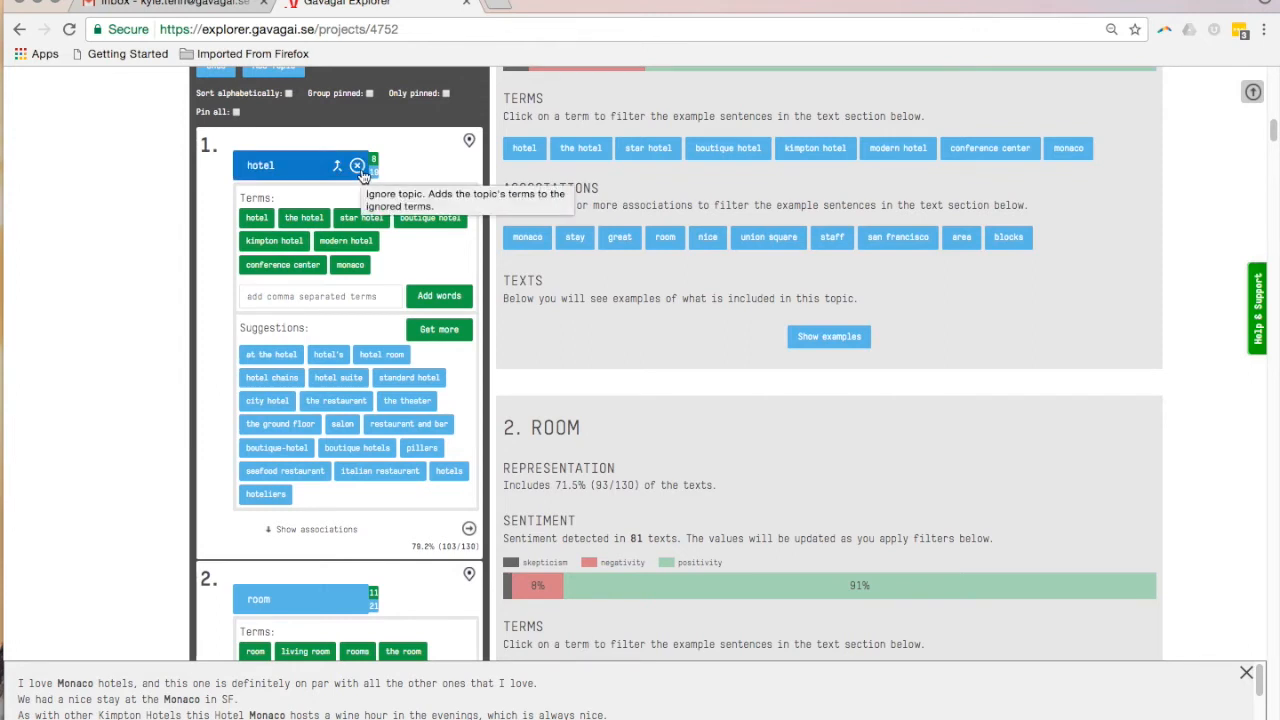
pyautogui.click(358, 165)
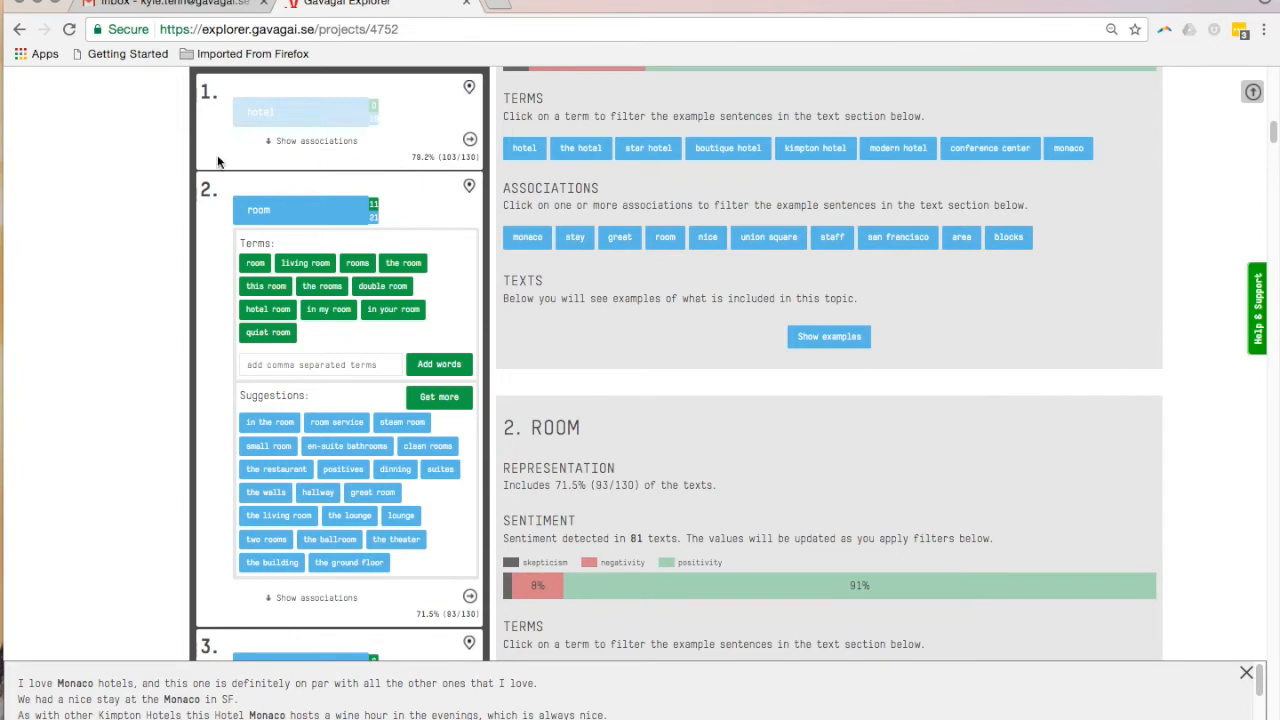
# Pin the room topic and the staff topic
pyautogui.scroll(-1, 183, 197)
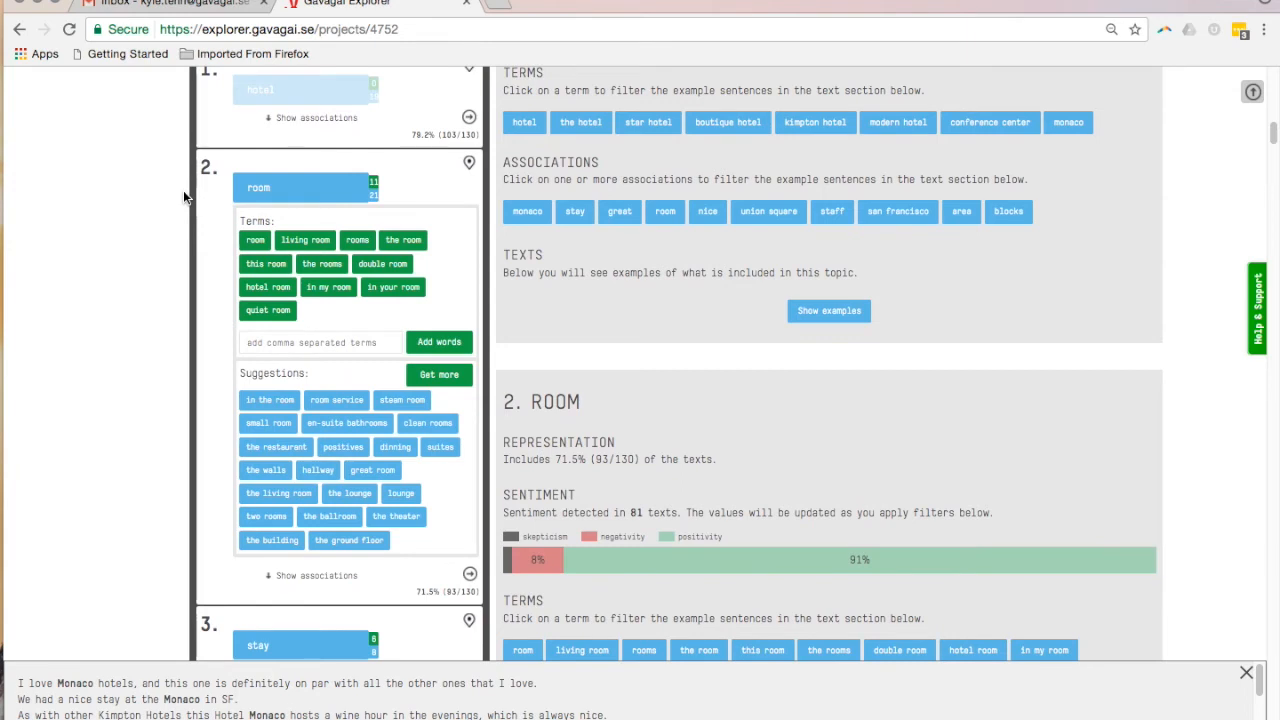
pyautogui.click(470, 164)
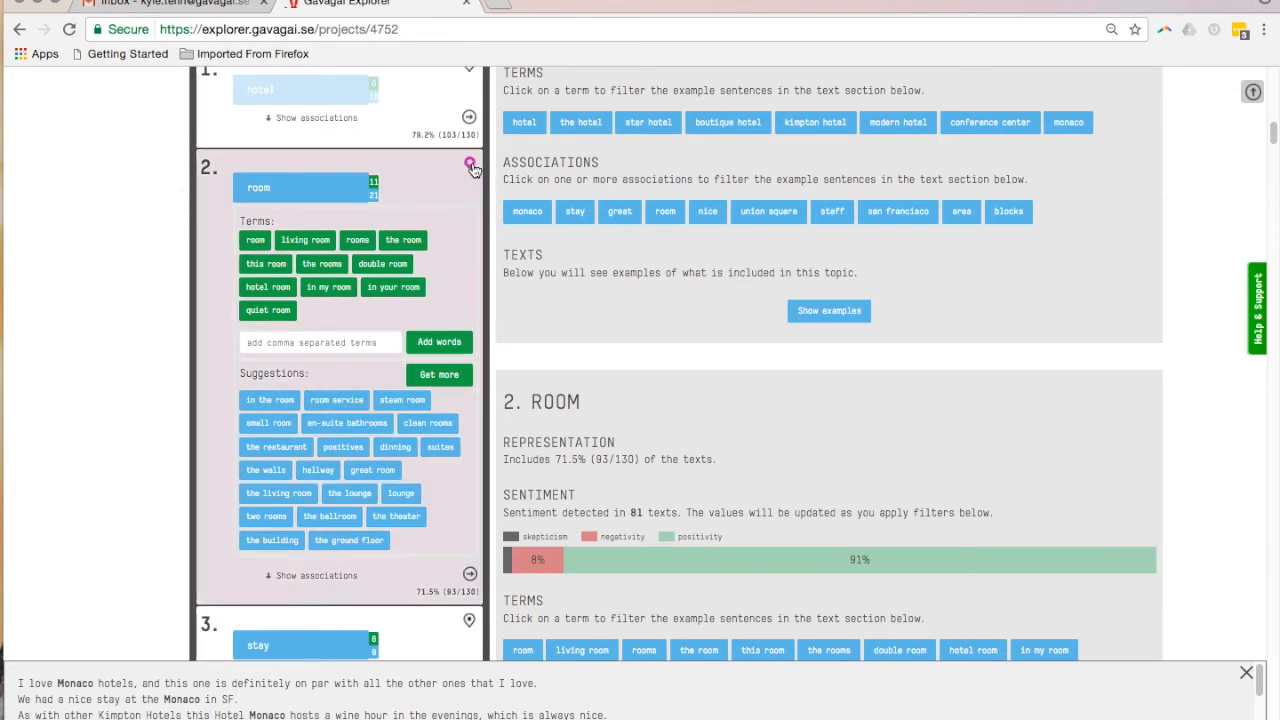
pyautogui.scroll(-5, 447, 190)
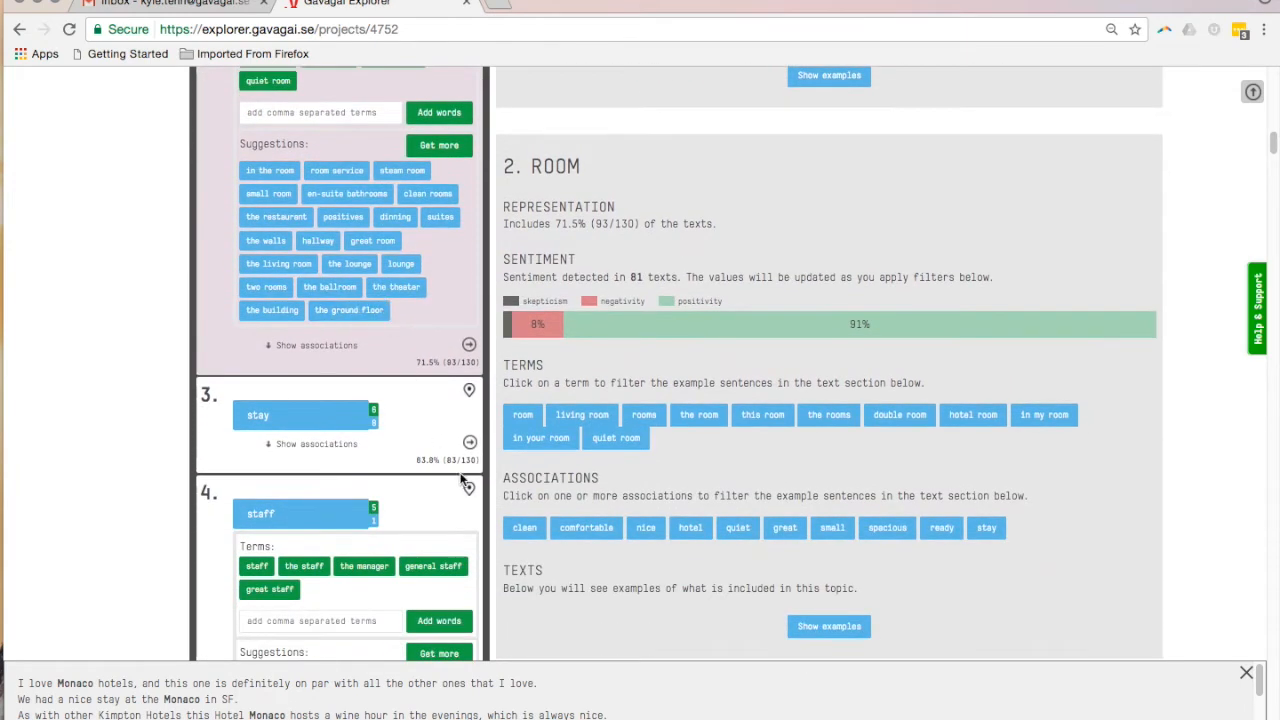
pyautogui.click(469, 492)
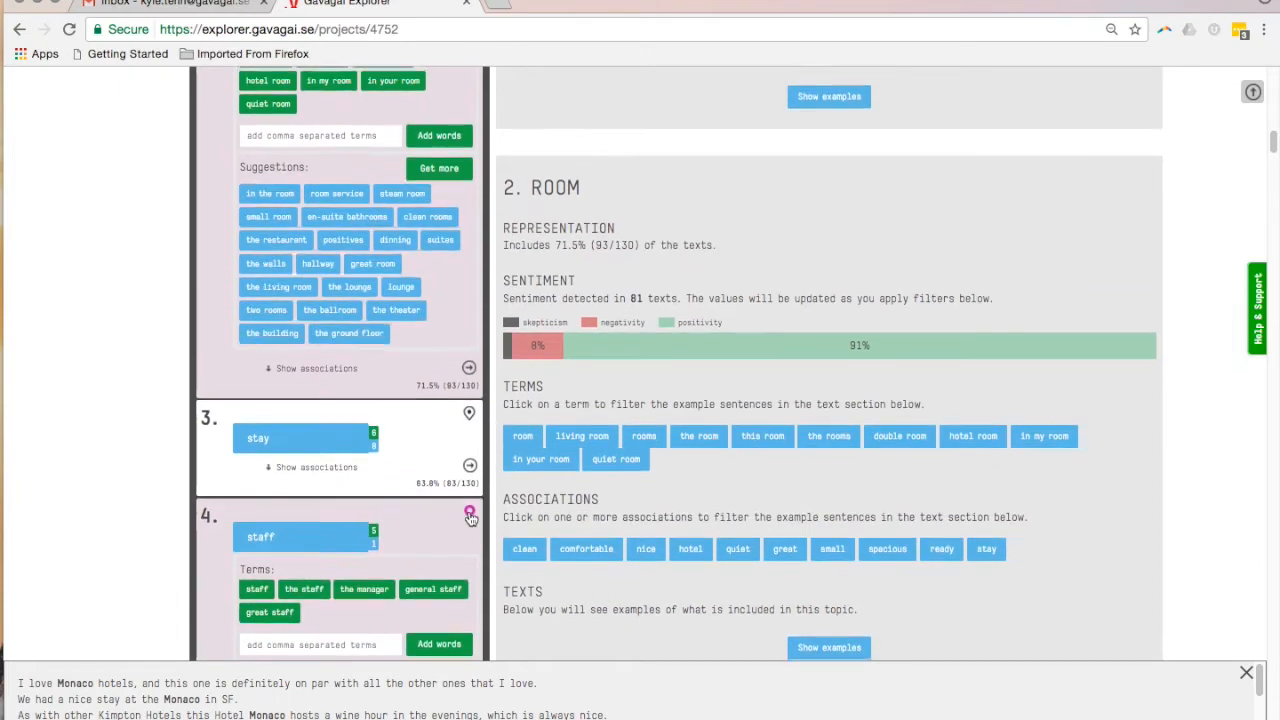
# Rerun the exploration with the edited, ignored and pinned topics
pyautogui.scroll(2, 469, 512)
pyautogui.scroll(8, 470, 515)
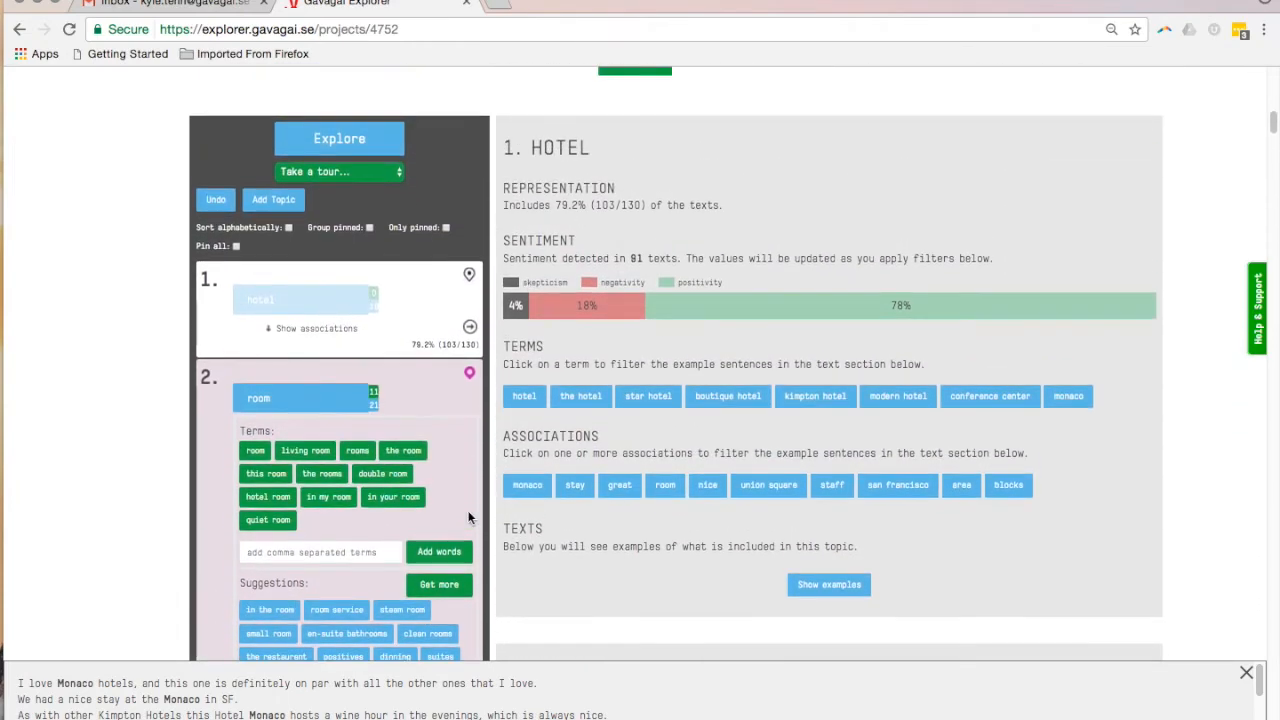
pyautogui.click(352, 146)
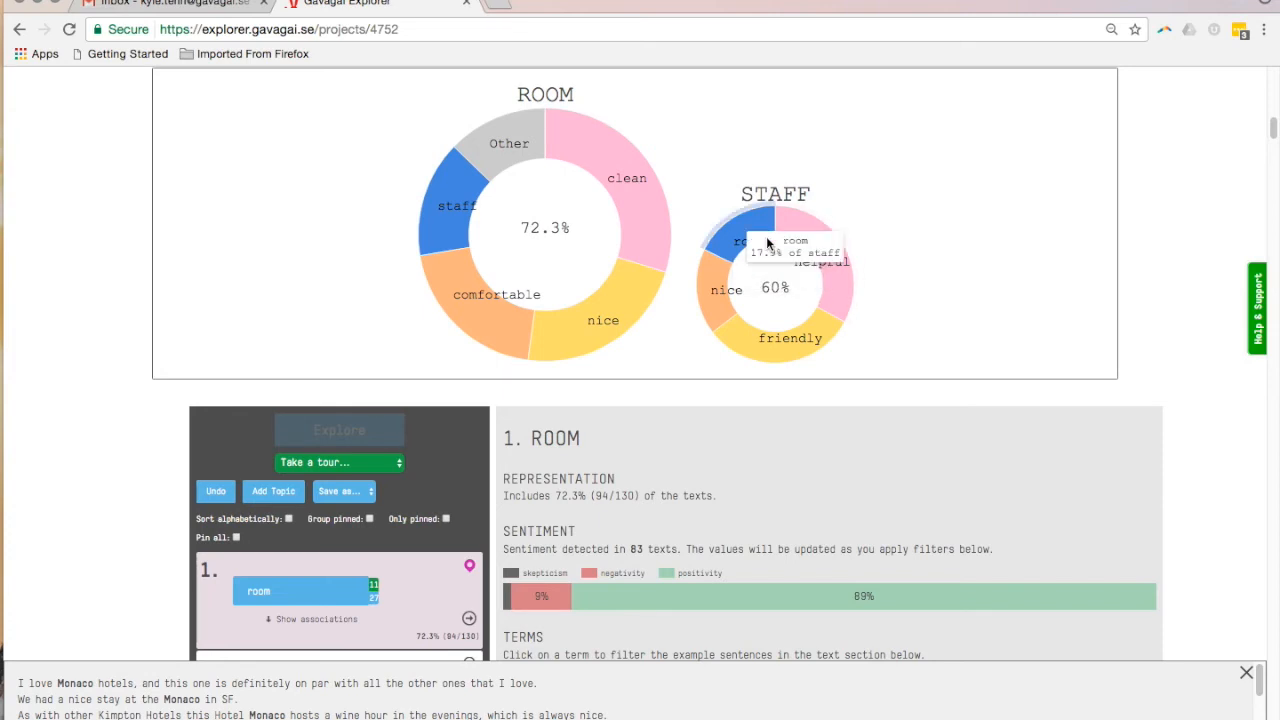
# Review the room topic's sentiment bar and filter its example sentences by the term room
pyautogui.scroll(-3, 660, 337)
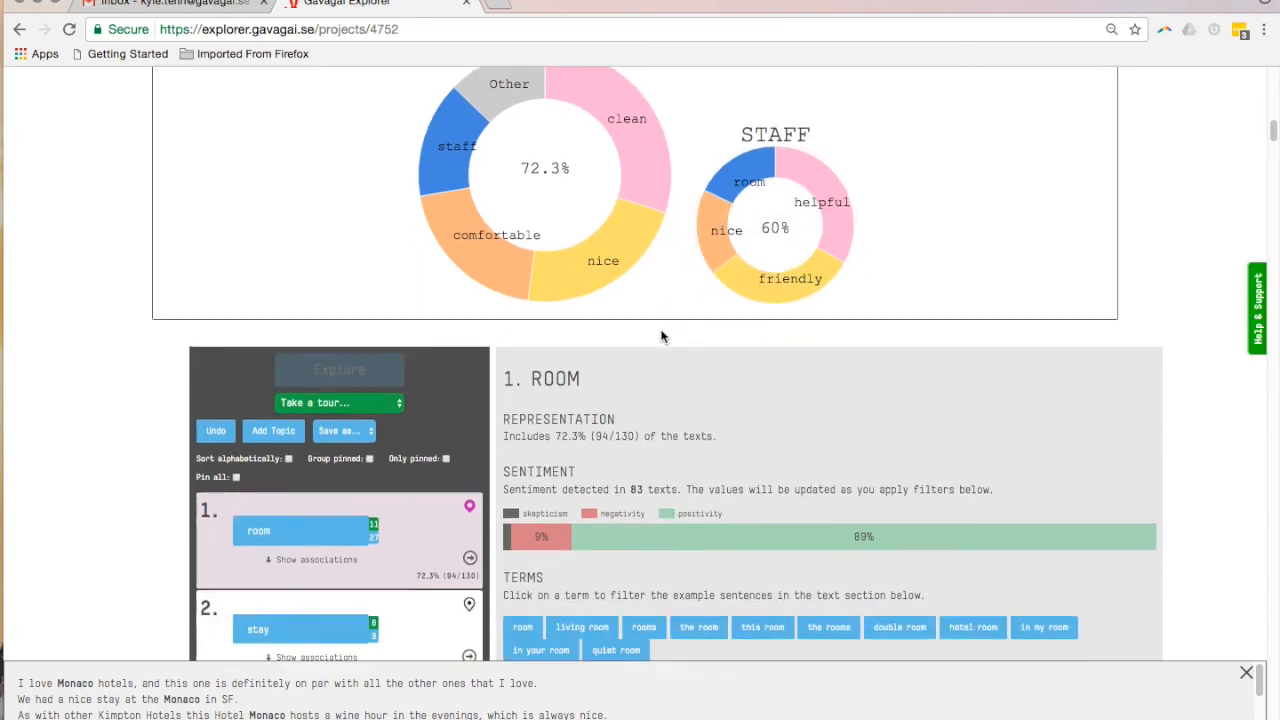
pyautogui.scroll(-3, 660, 337)
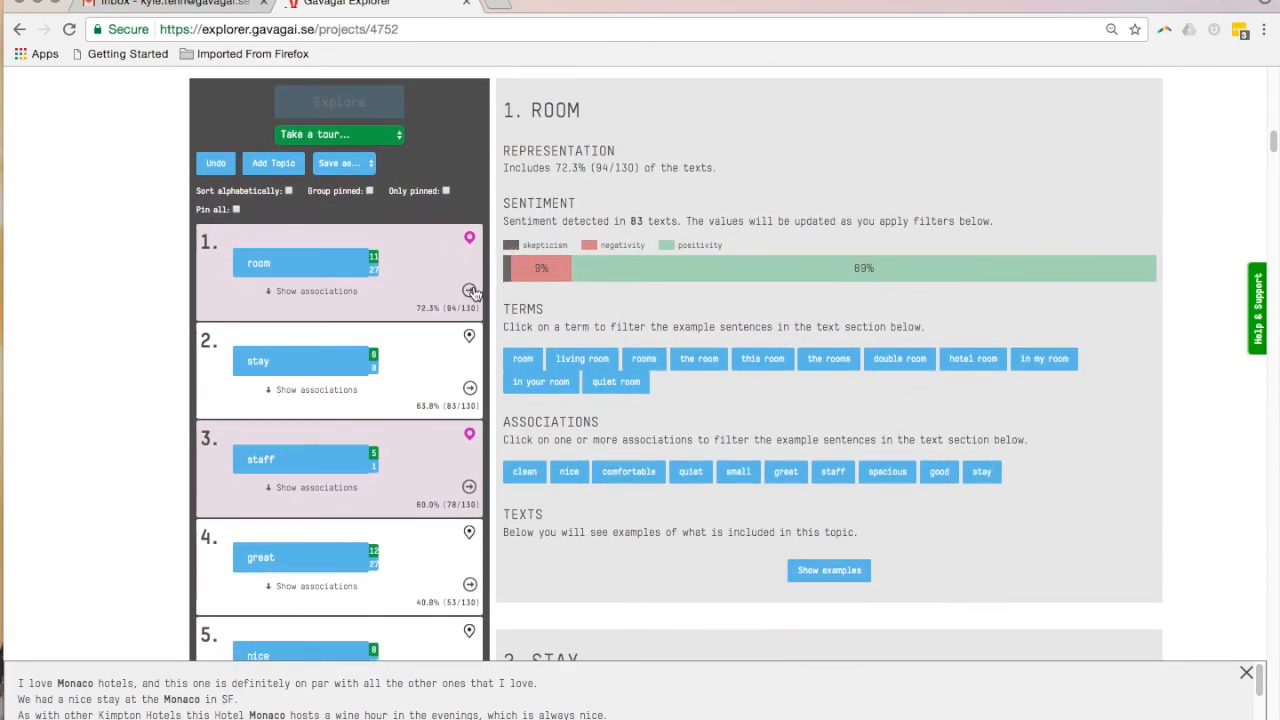
pyautogui.scroll(-3, 474, 290)
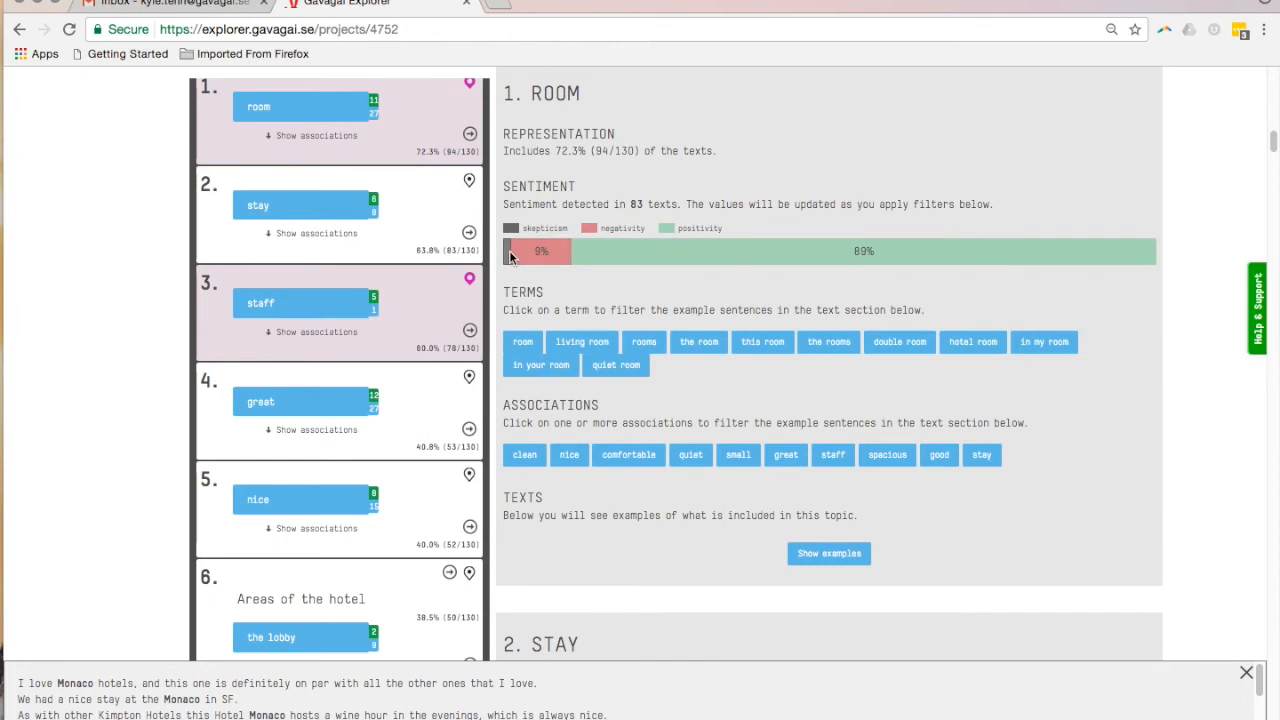
pyautogui.moveTo(656, 260)
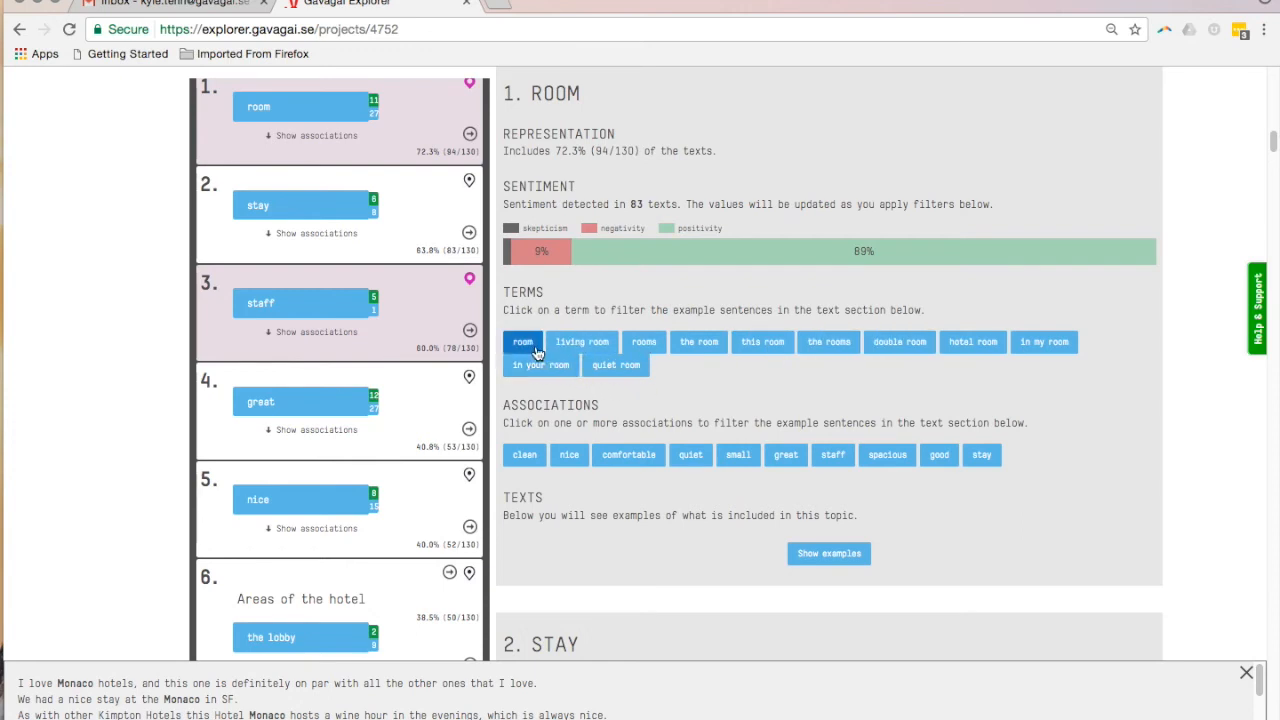
pyautogui.click(535, 345)
pyautogui.scroll(-5, 815, 540)
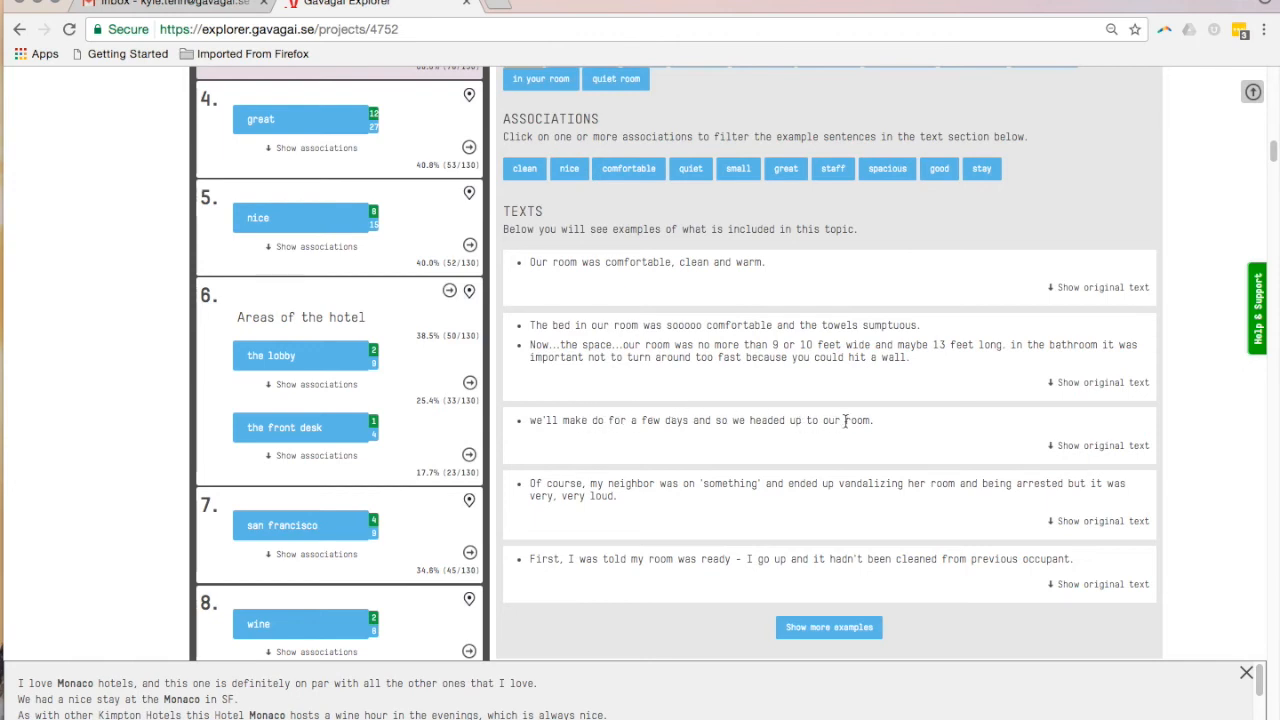
# Show the original text of the room example about making do for a few days and read it
pyautogui.click(1105, 446)
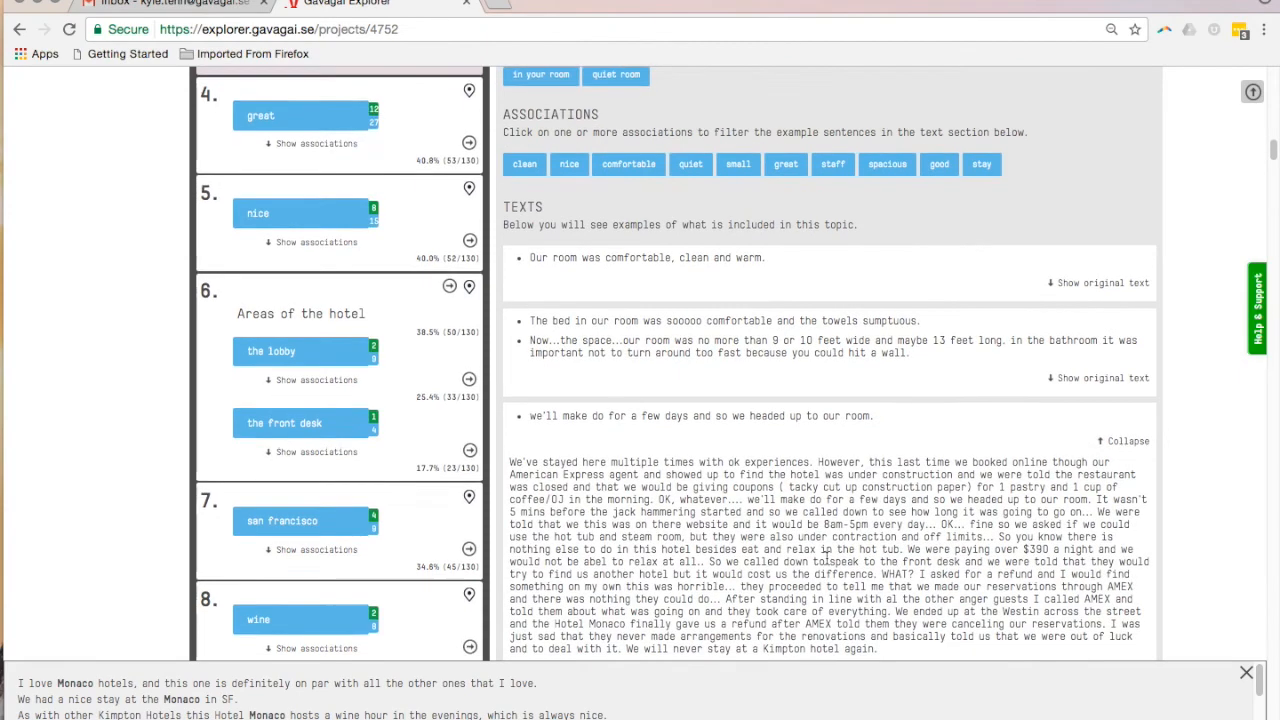
pyautogui.scroll(-3, 826, 562)
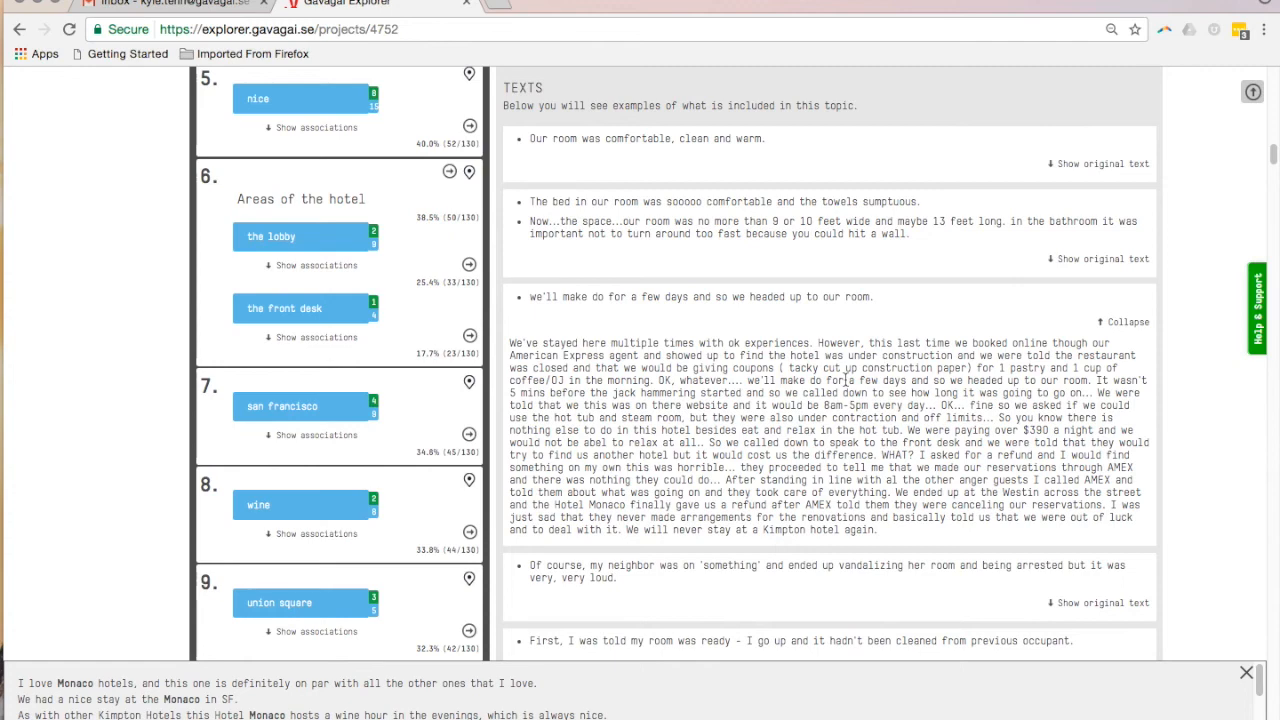
pyautogui.scroll(5, 845, 380)
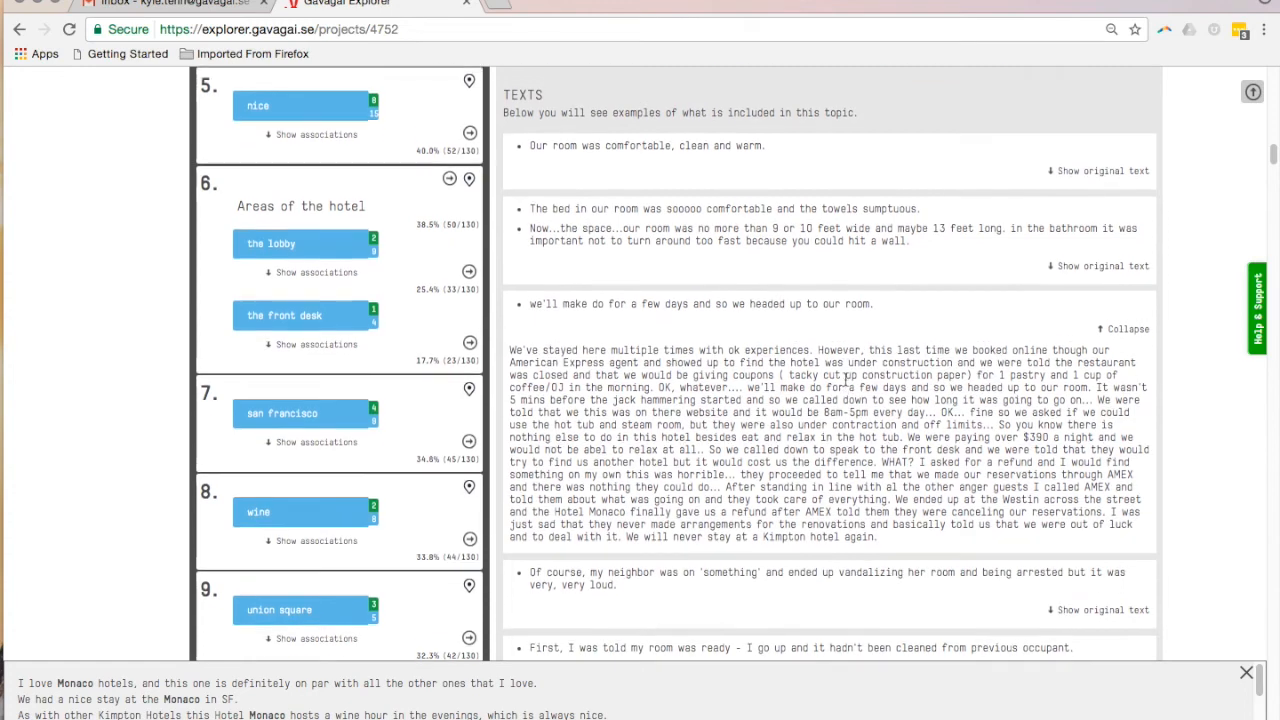
# Show the associations of the room topic in the topic list
pyautogui.scroll(5, 844, 386)
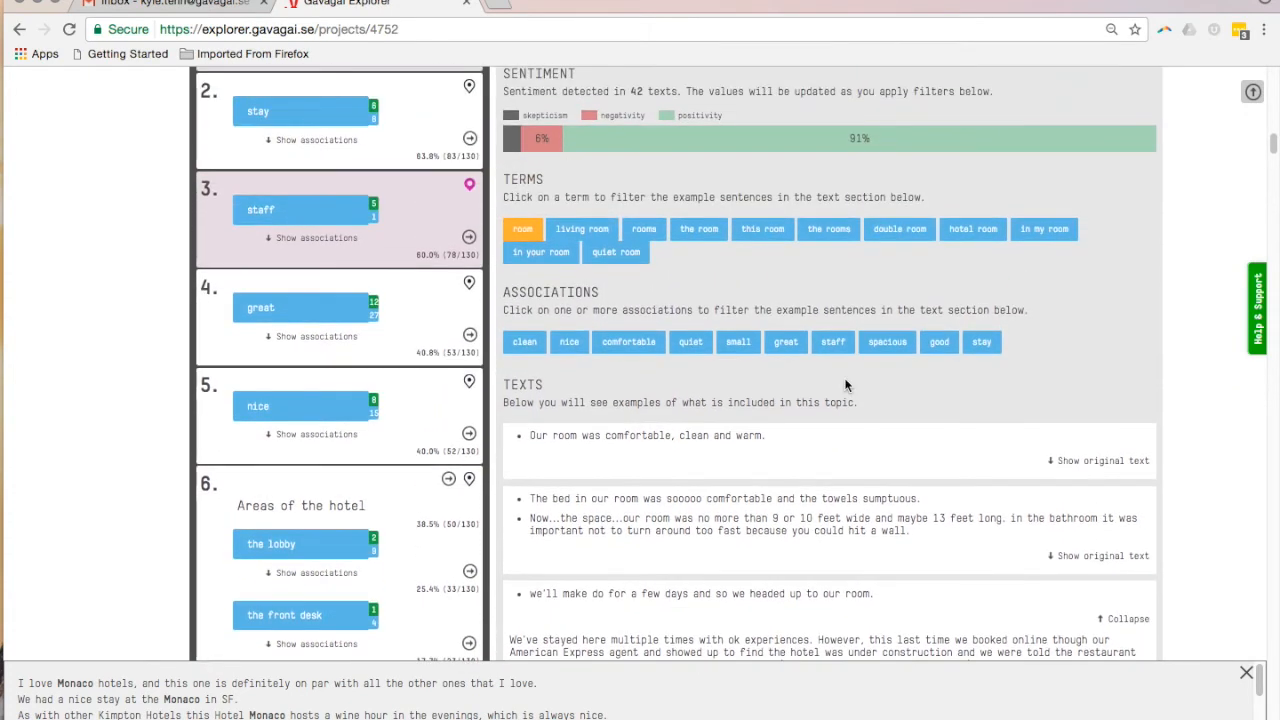
pyautogui.scroll(-1, 834, 392)
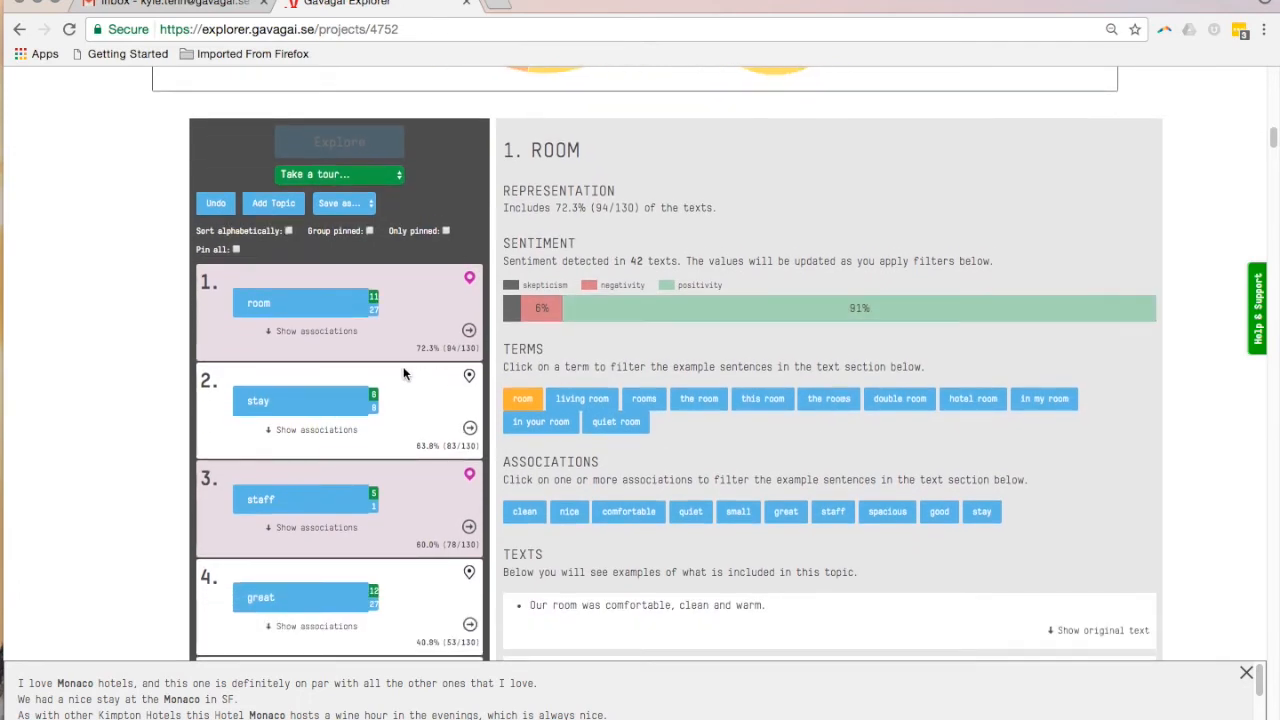
pyautogui.click(330, 332)
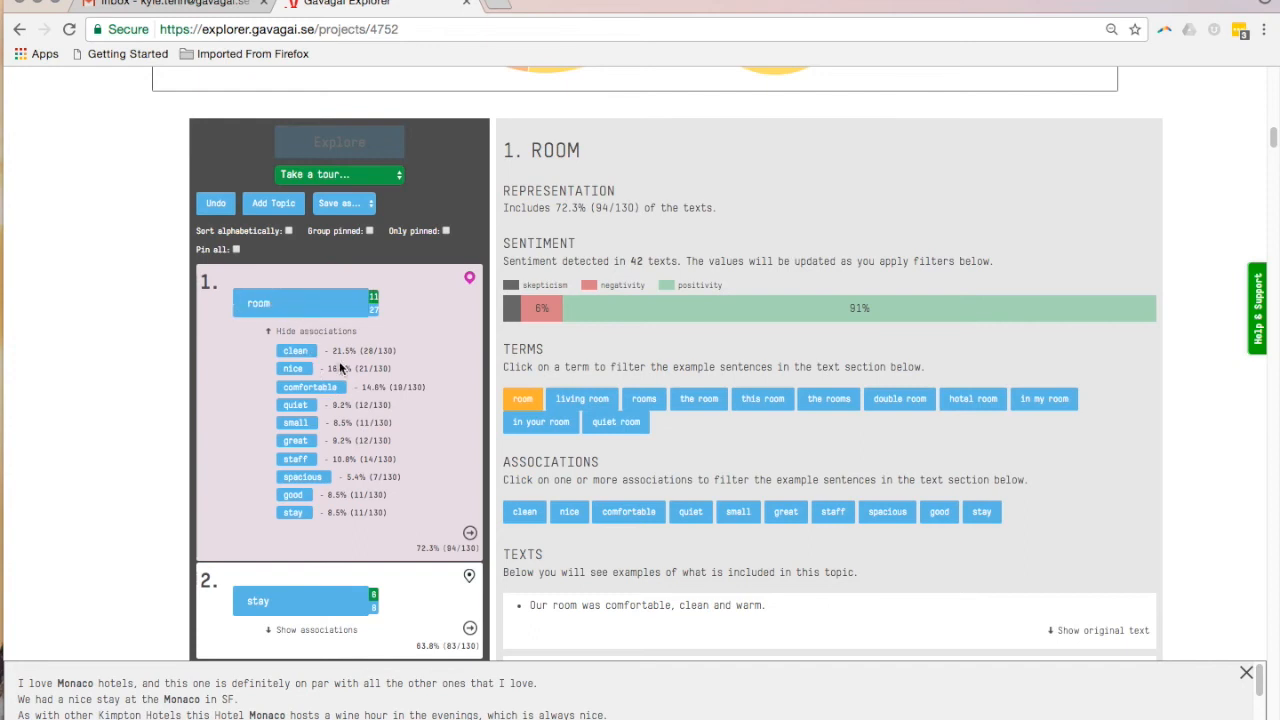
# Export the project results as a PDF and return to the topic view
pyautogui.scroll(1, 340, 369)
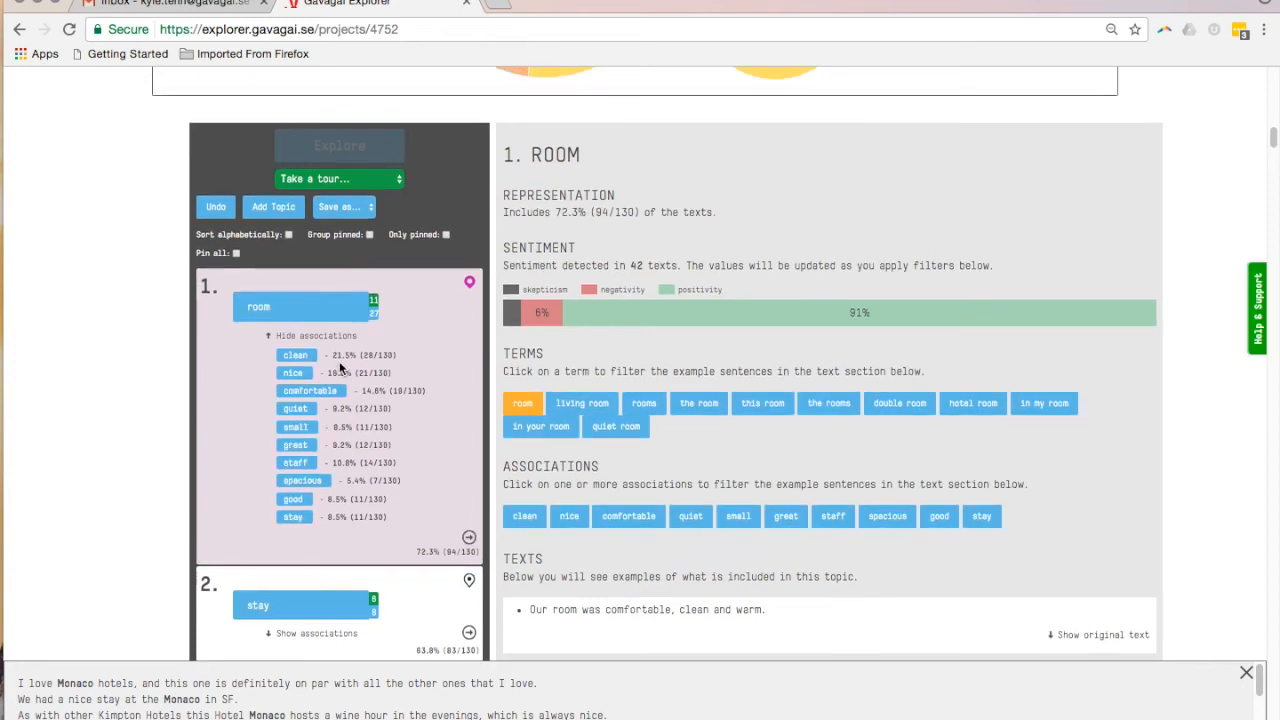
pyautogui.scroll(2, 340, 369)
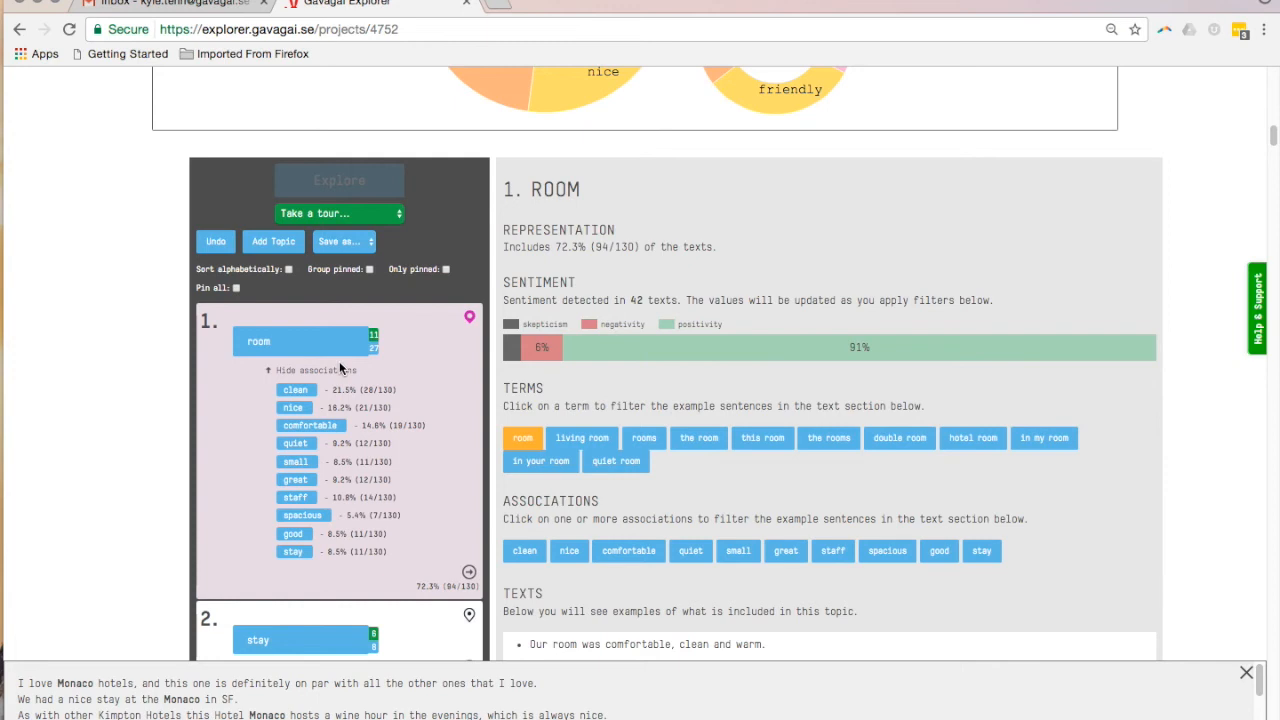
pyautogui.click(348, 242)
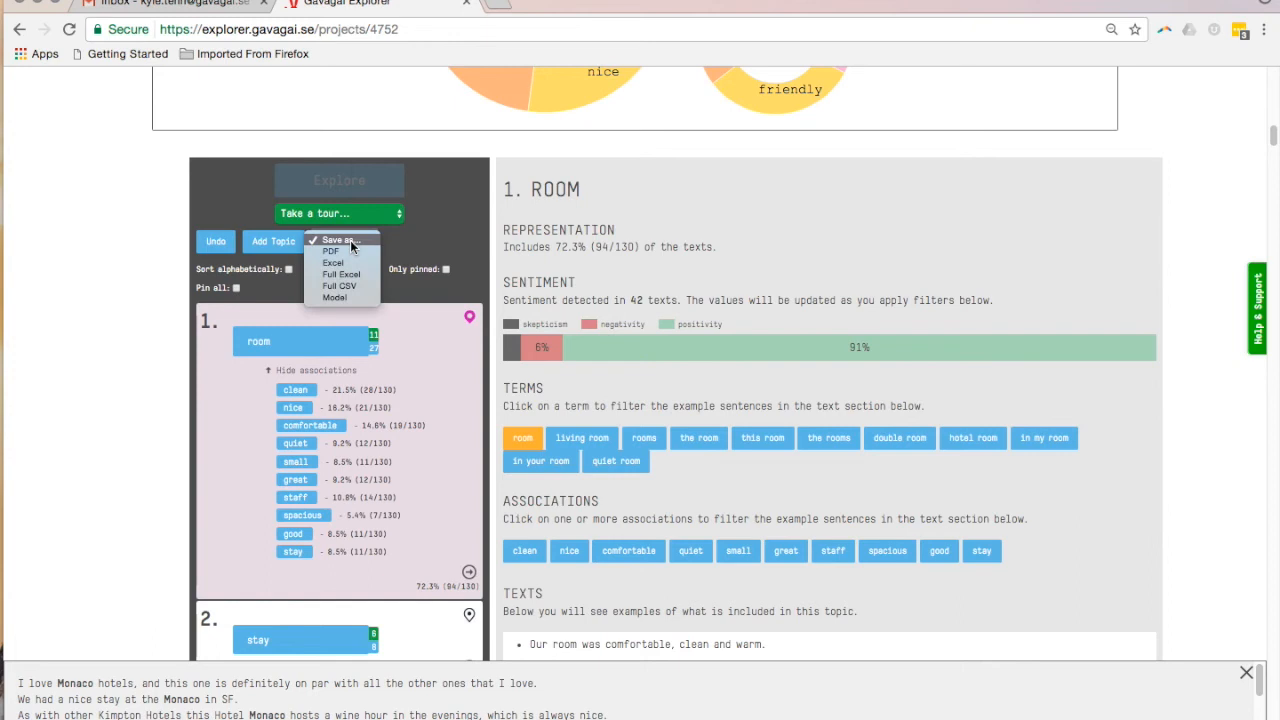
pyautogui.click(348, 252)
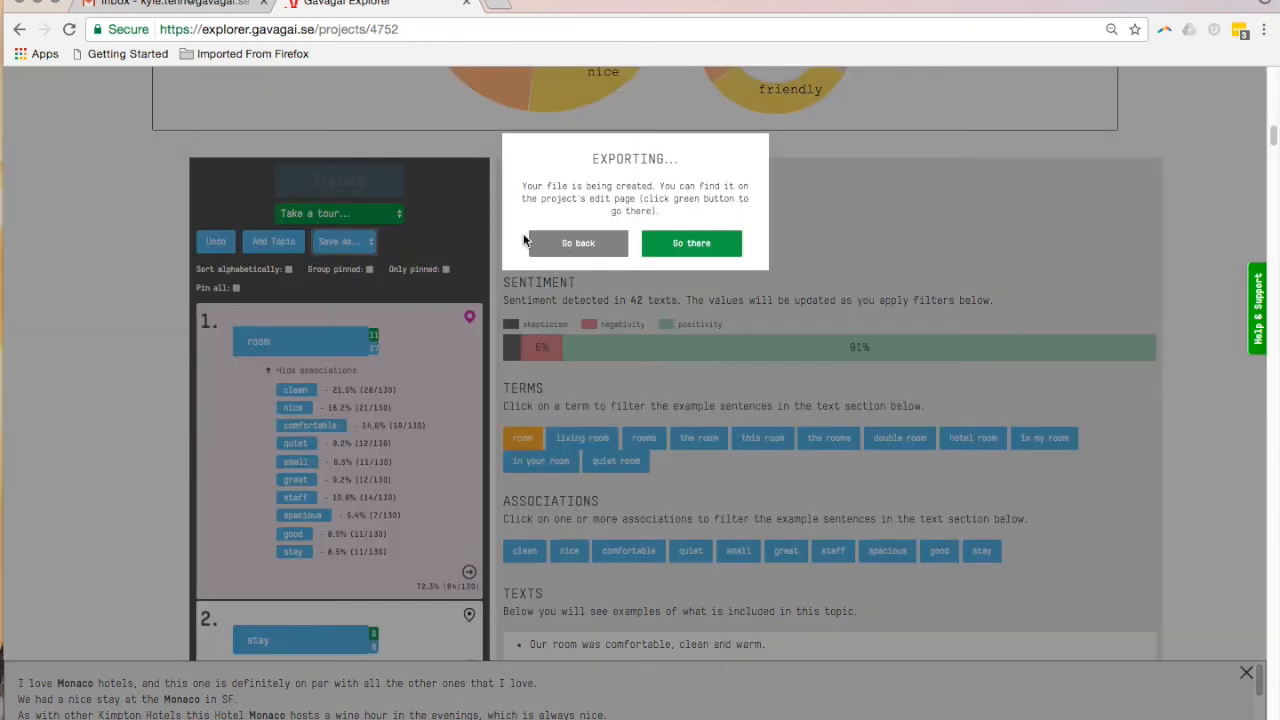
pyautogui.click(551, 240)
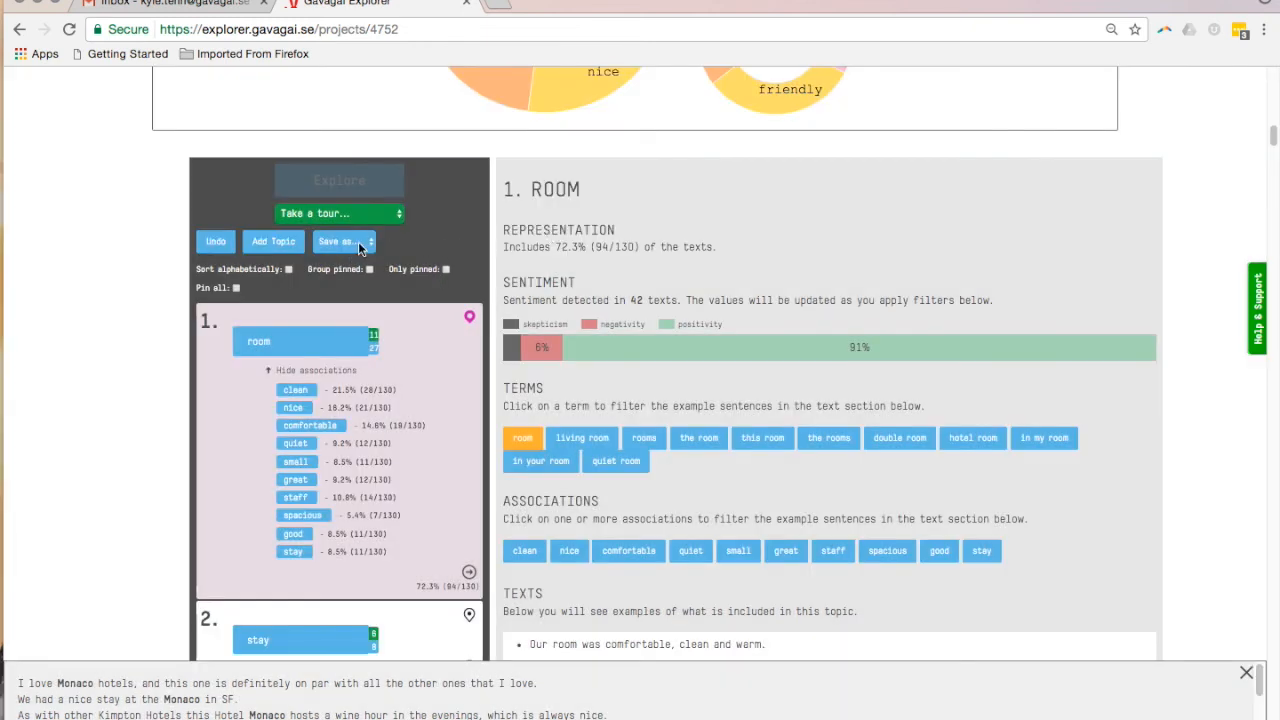
# Export the project results as a standard Excel file and stay on the topic view
pyautogui.click(358, 241)
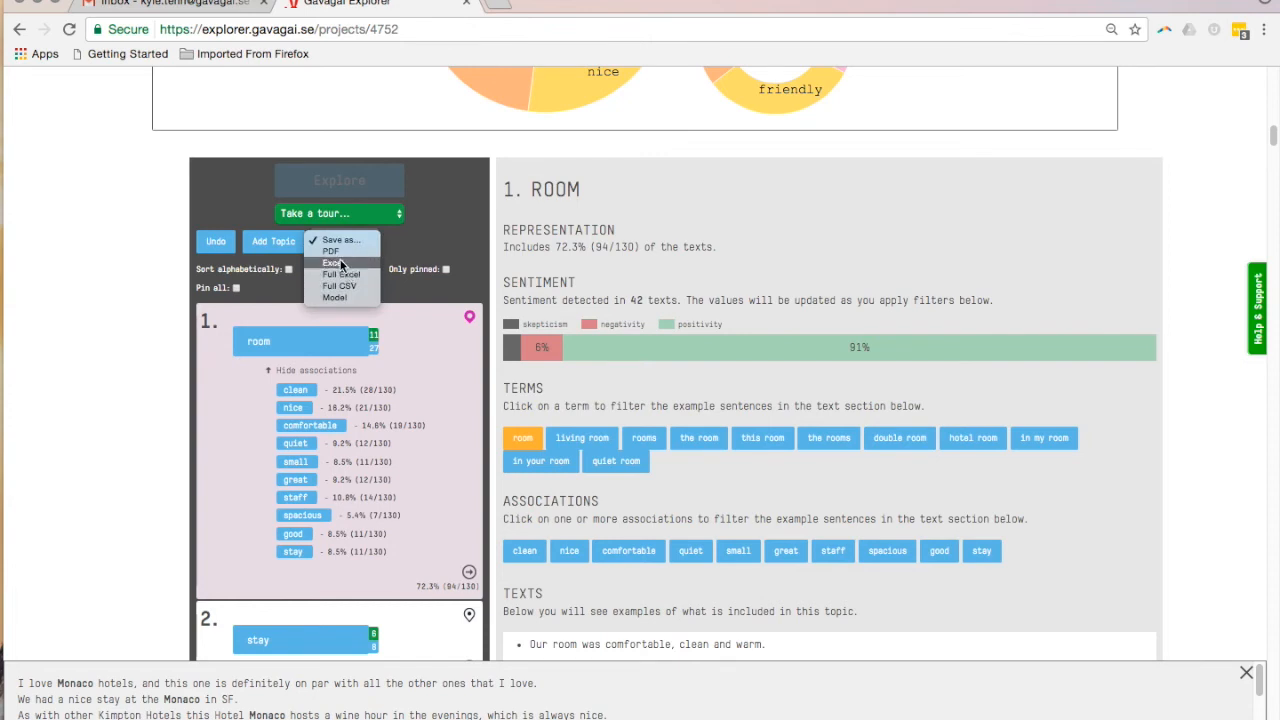
pyautogui.click(341, 264)
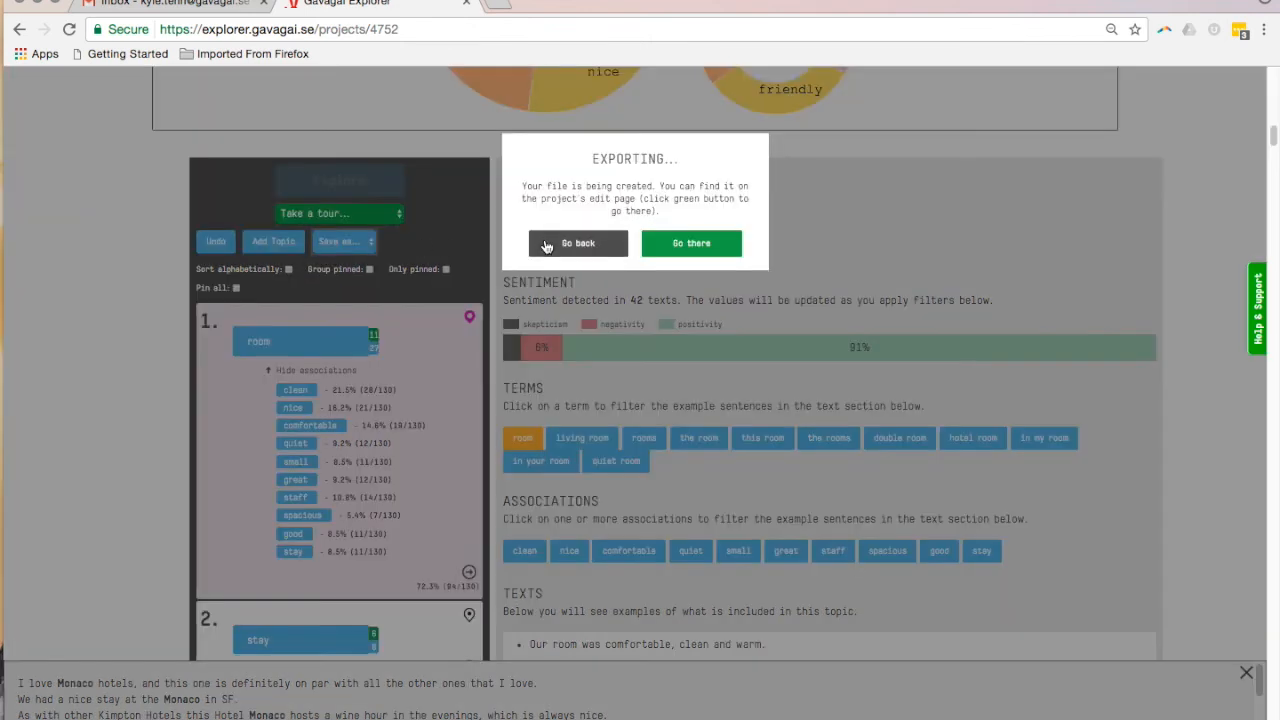
pyautogui.click(545, 243)
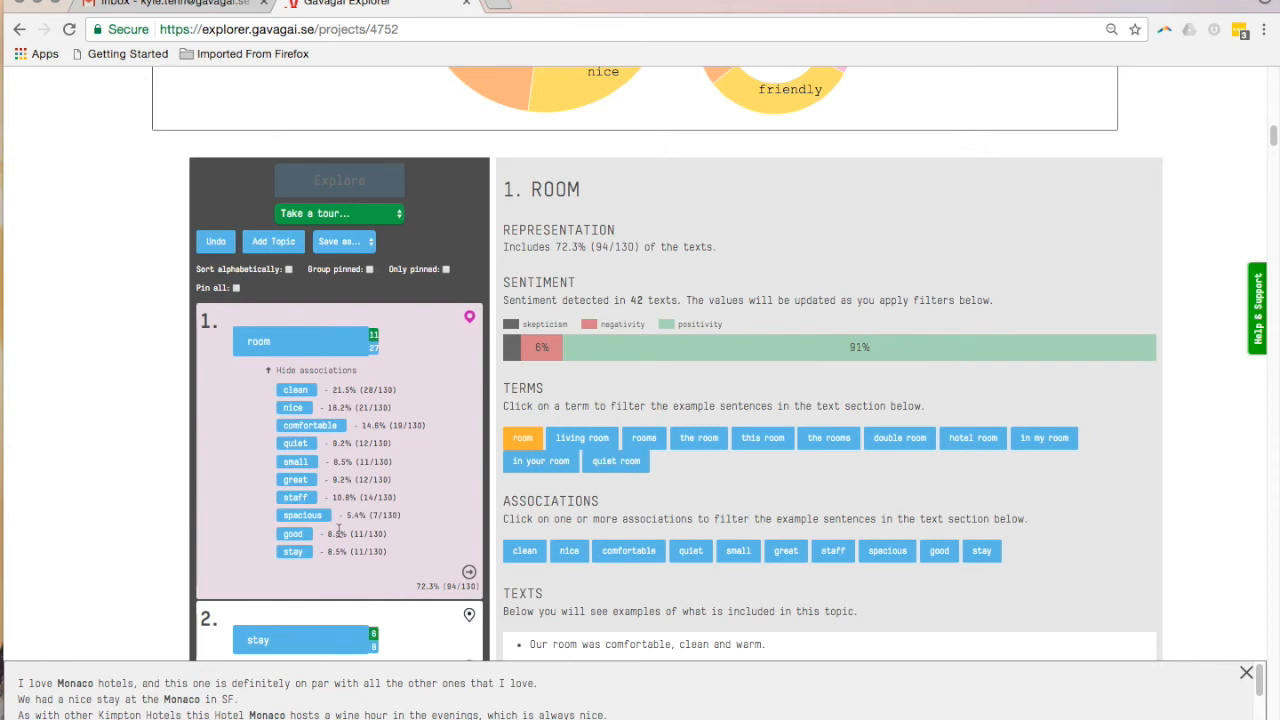
# Save the project's topics and settings as a reusable model
pyautogui.scroll(-1, 338, 529)
pyautogui.scroll(1, 338, 529)
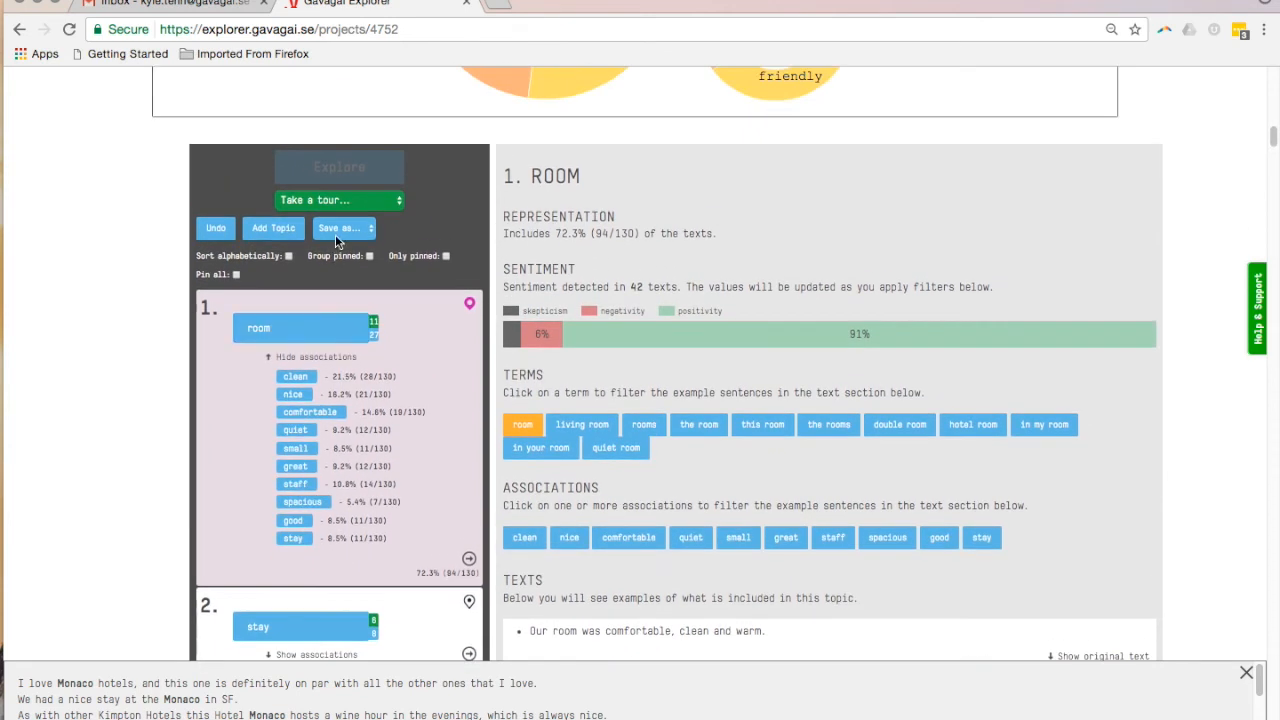
pyautogui.click(336, 230)
pyautogui.click(341, 284)
# View the saved models available as templates for the January Reviews project, leaving none applied
pyautogui.scroll(4, 423, 284)
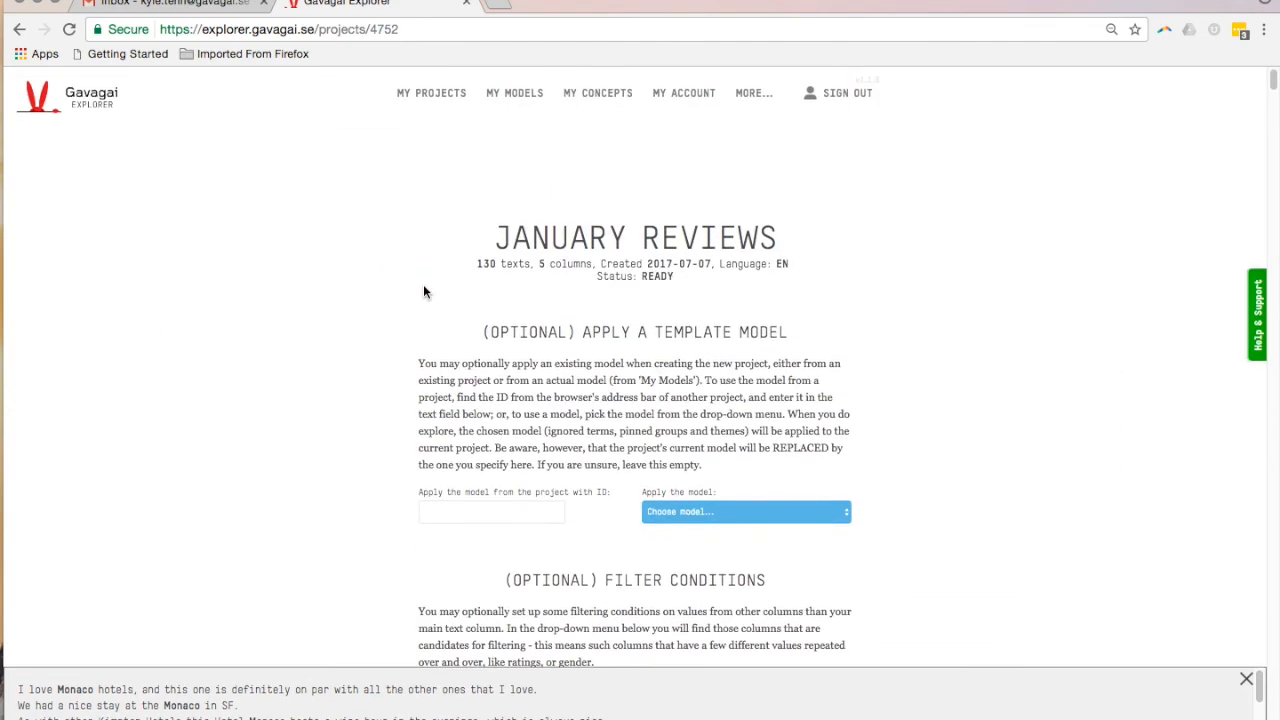
pyautogui.scroll(-3, 423, 284)
pyautogui.click(772, 245)
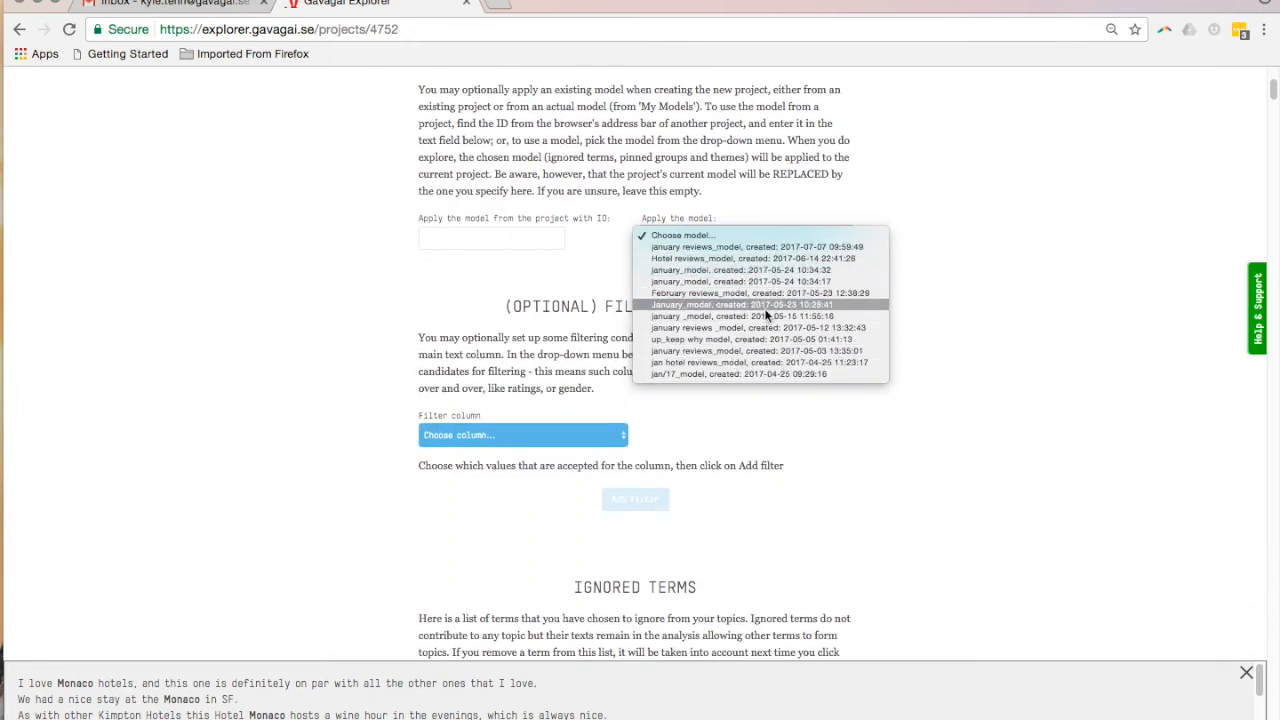
pyautogui.click(983, 246)
pyautogui.scroll(3, 985, 243)
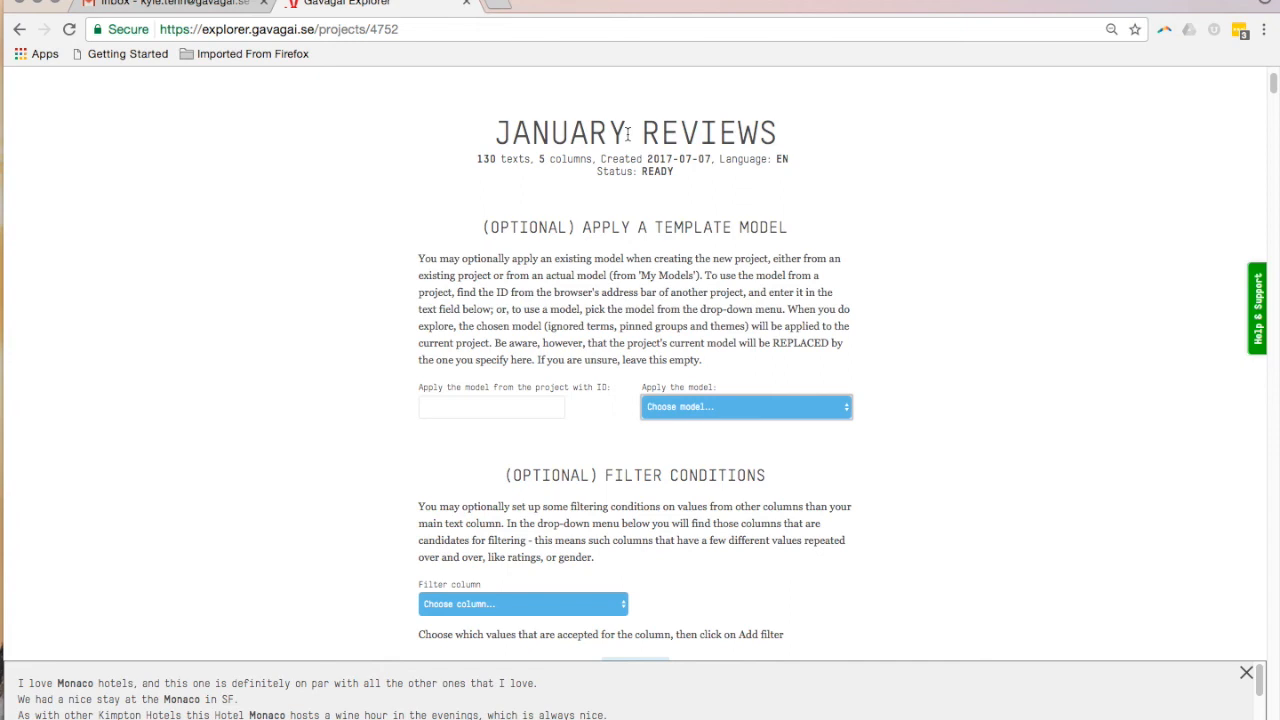
# Add a filter condition on the grade column that accepts only the values 1, 2 and 3
pyautogui.scroll(-3, 601, 383)
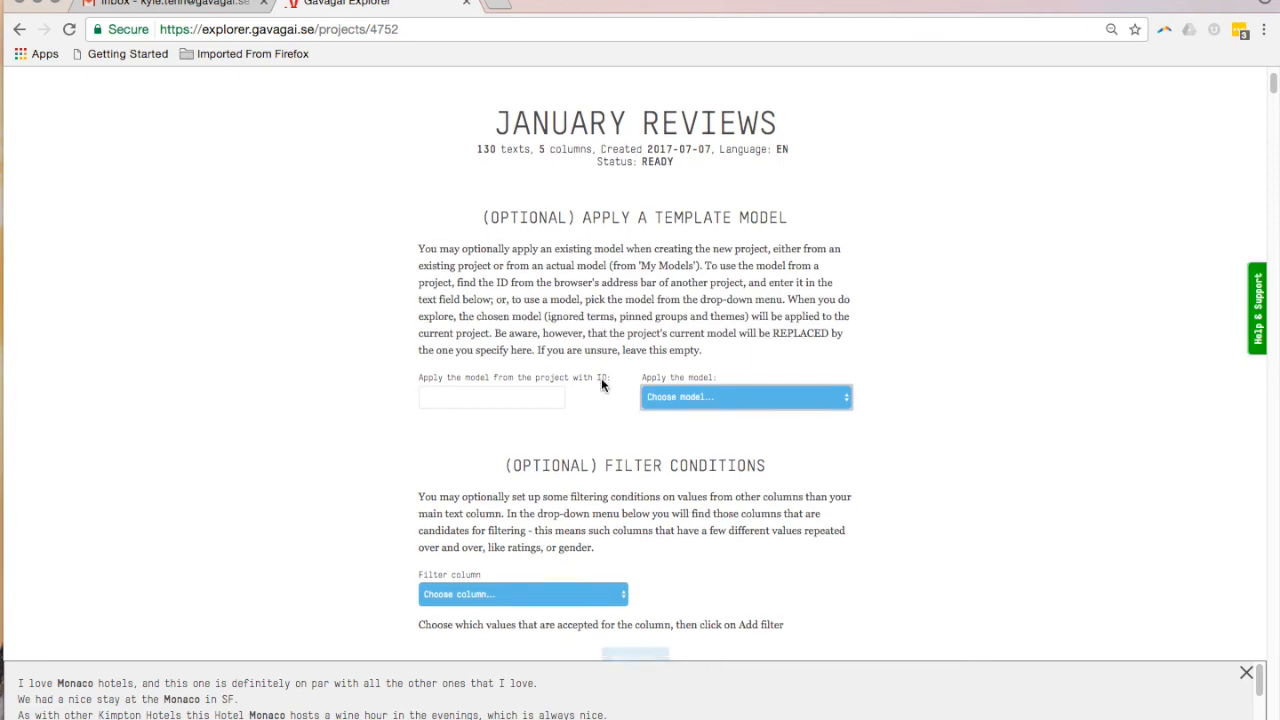
pyautogui.scroll(-4, 601, 383)
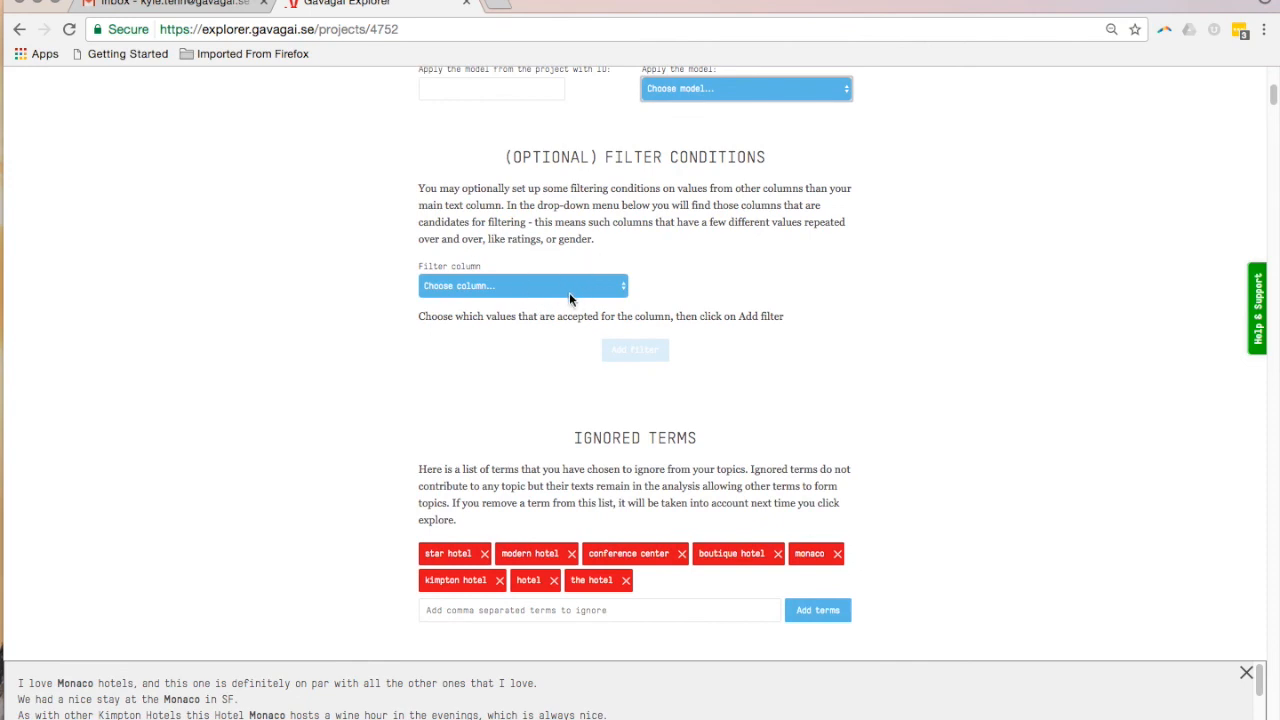
pyautogui.click(569, 290)
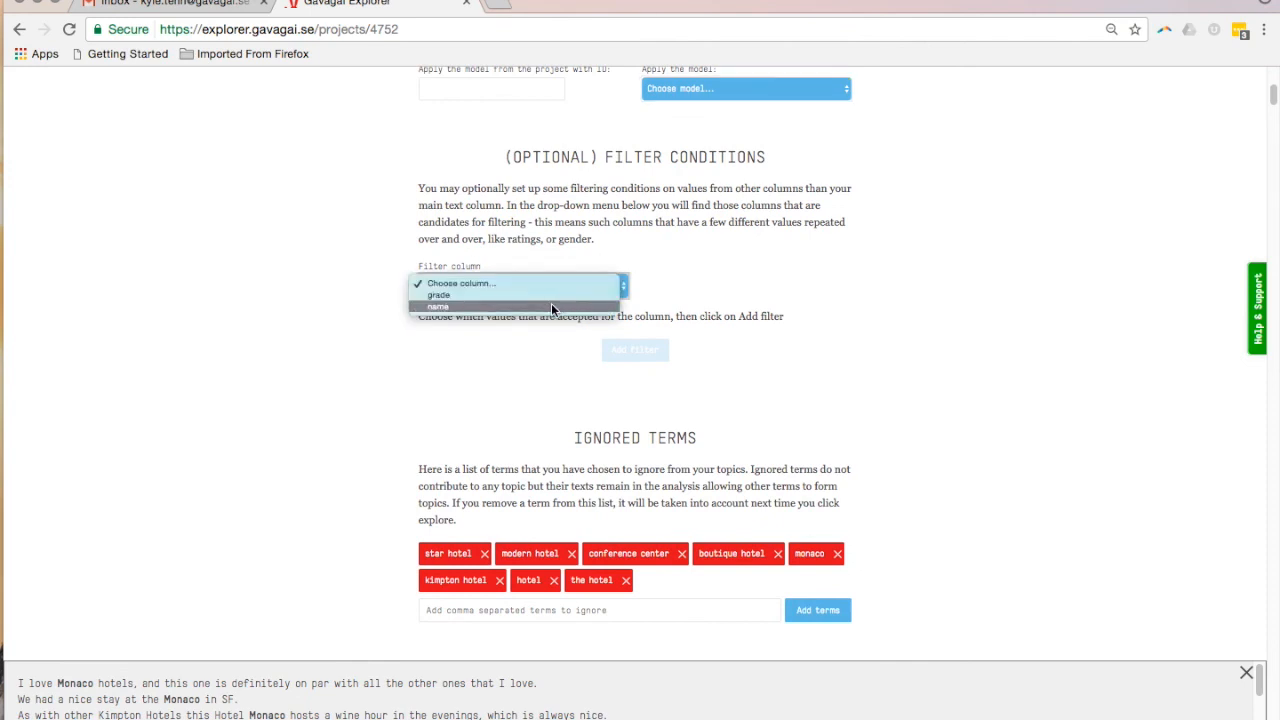
pyautogui.click(537, 298)
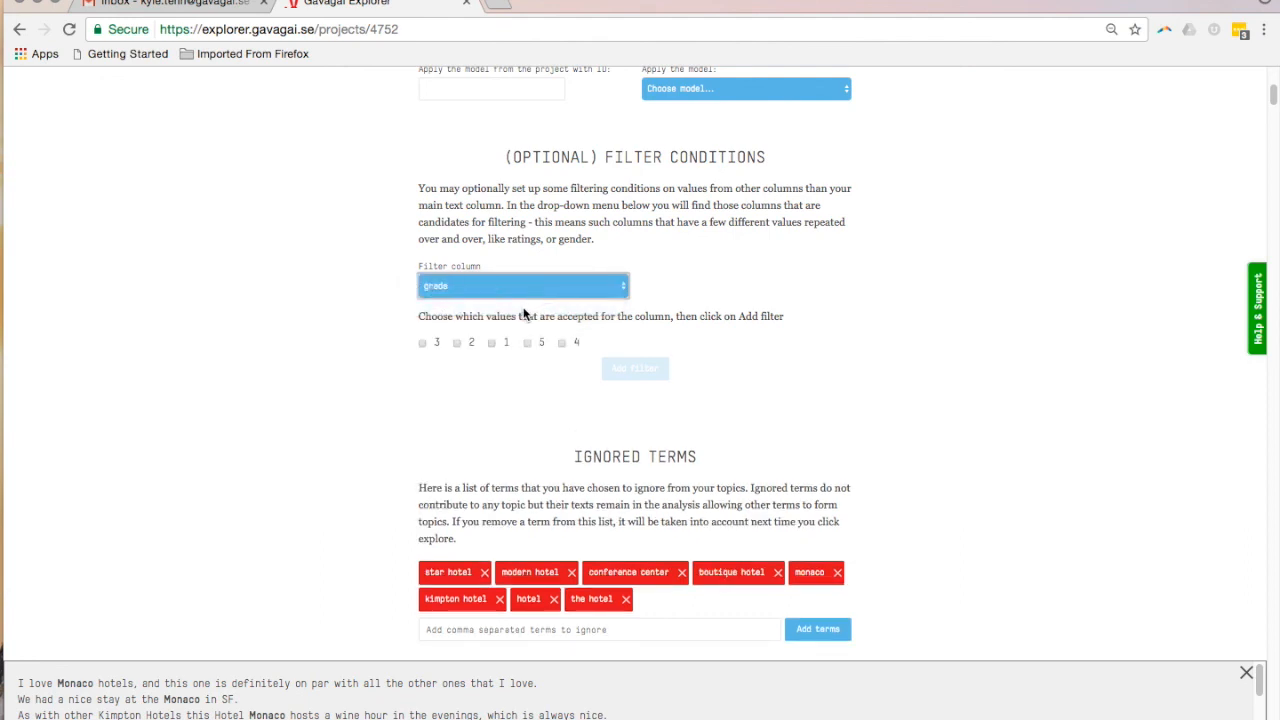
pyautogui.click(490, 343)
pyautogui.click(470, 343)
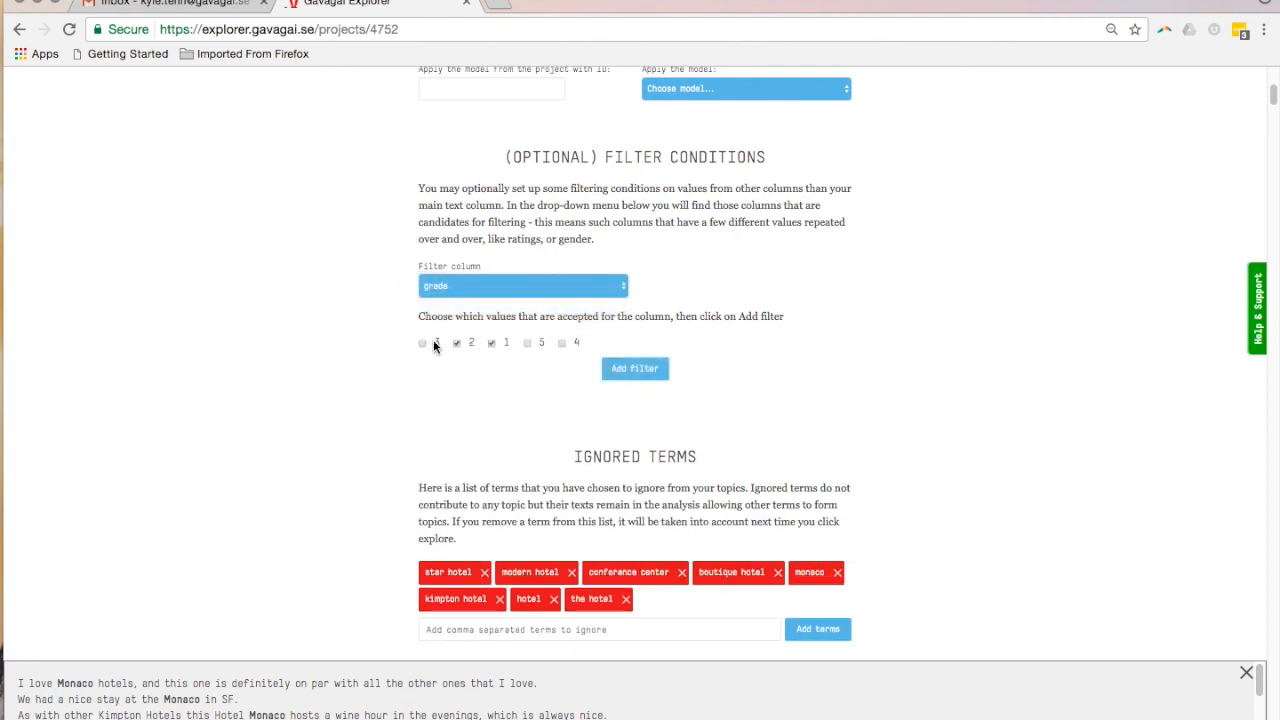
pyautogui.click(610, 372)
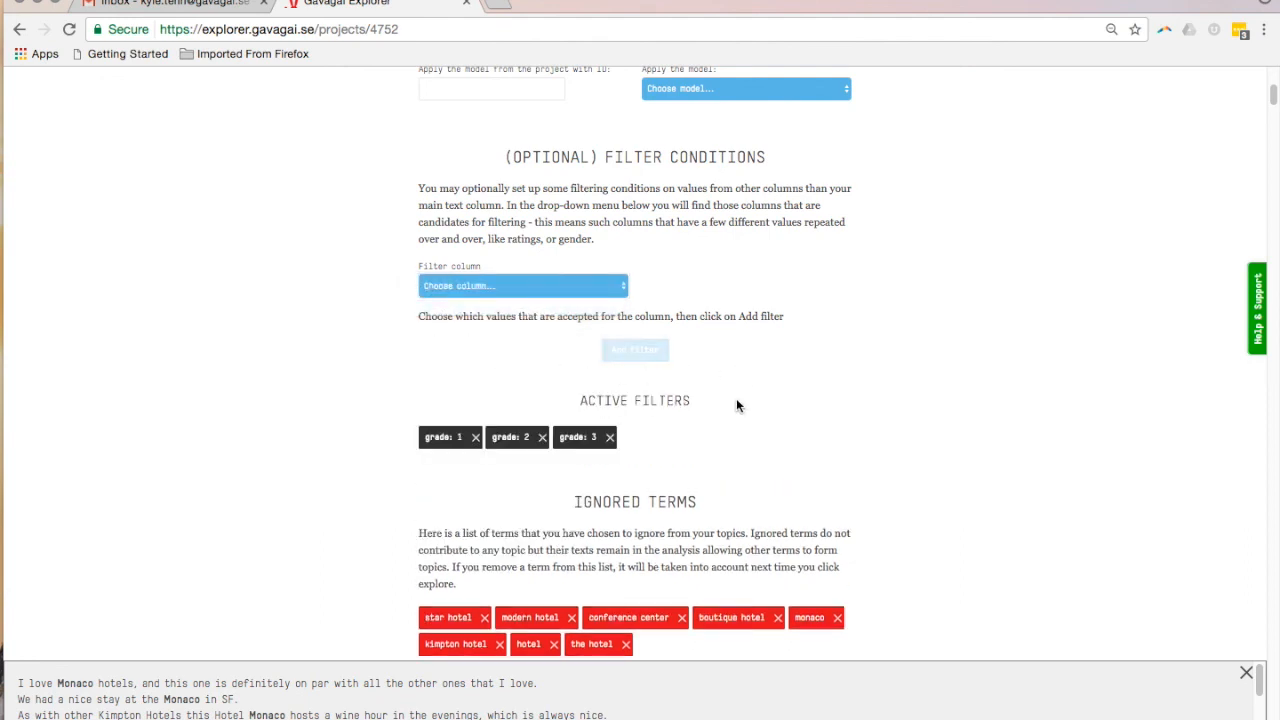
pyautogui.scroll(-4, 737, 405)
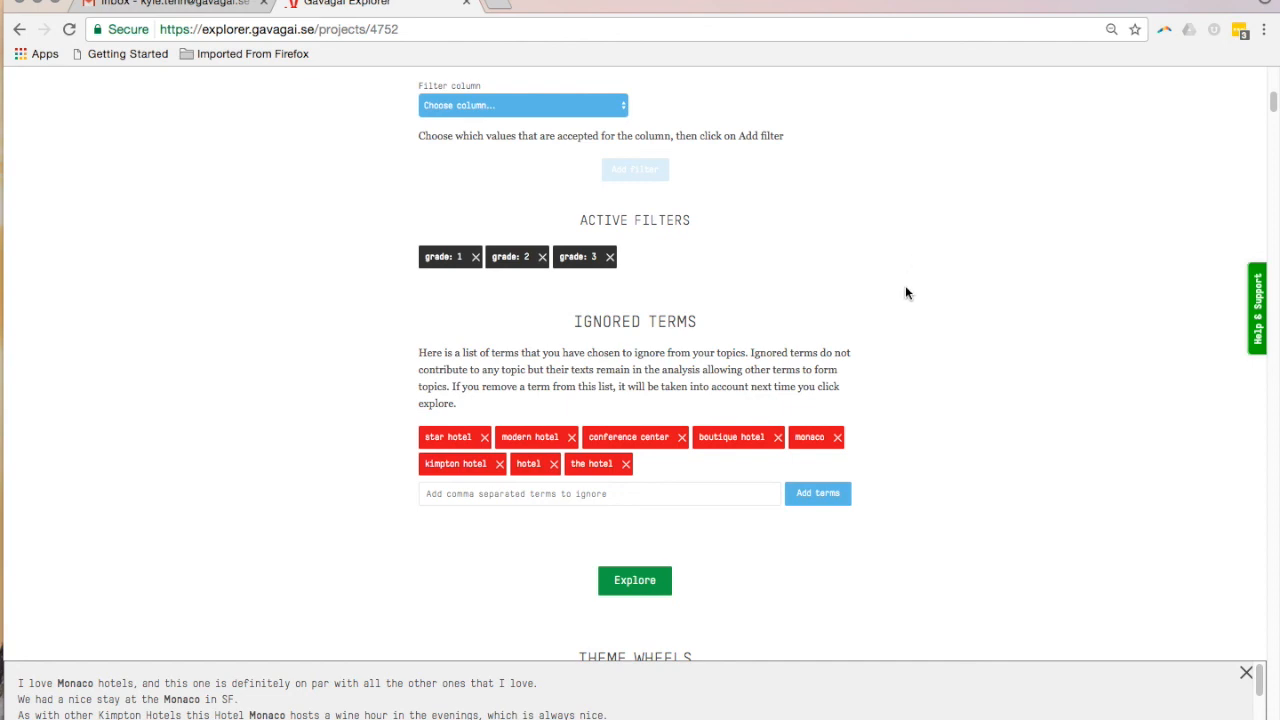
pyautogui.scroll(-2, 907, 292)
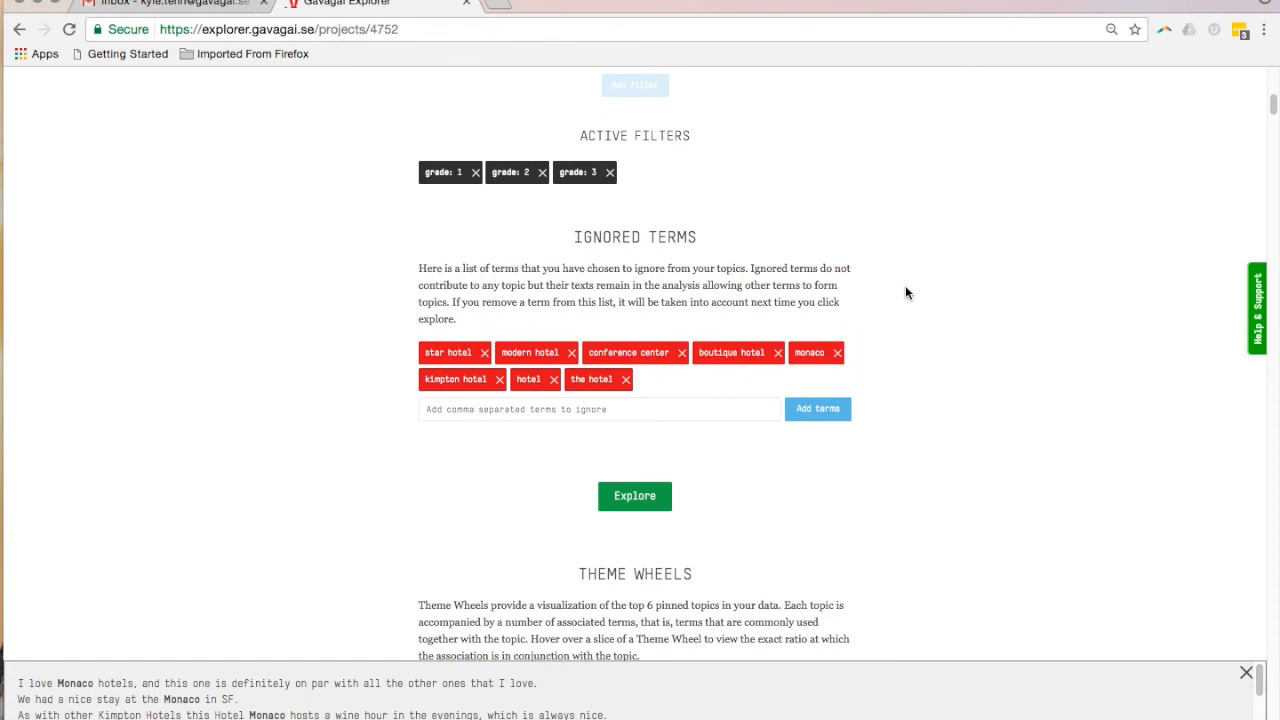
pyautogui.scroll(-1, 907, 292)
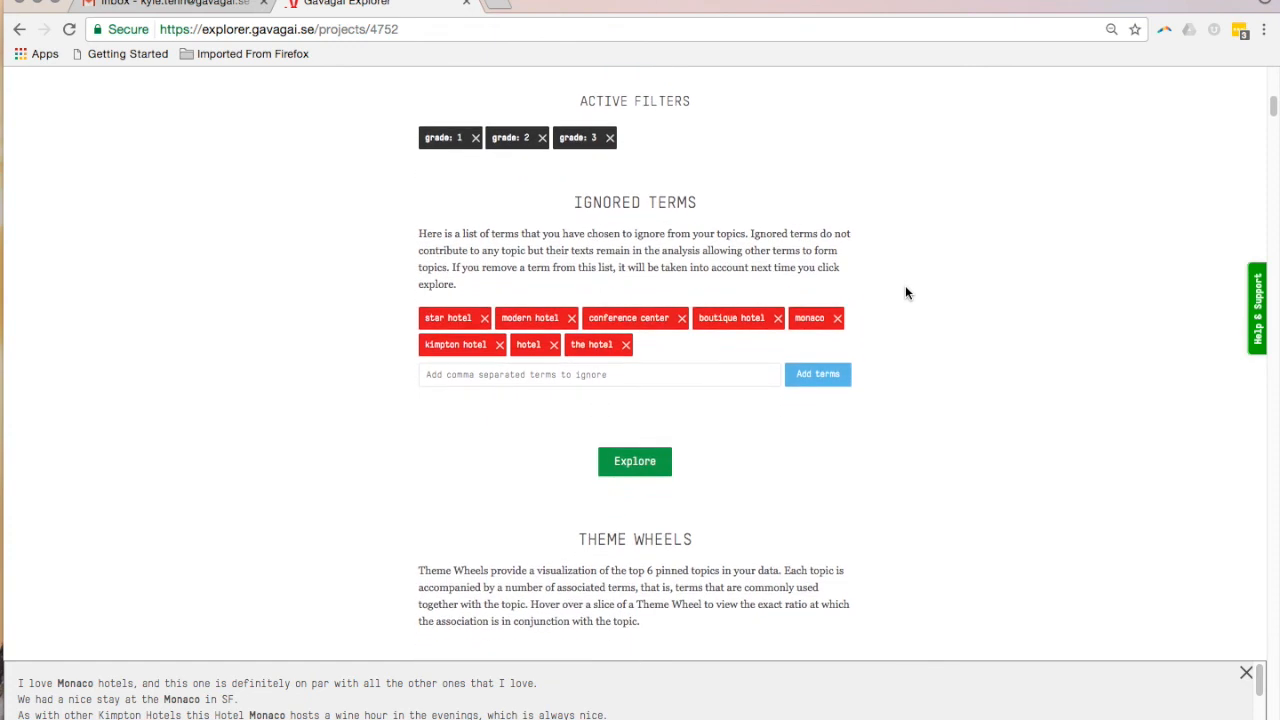